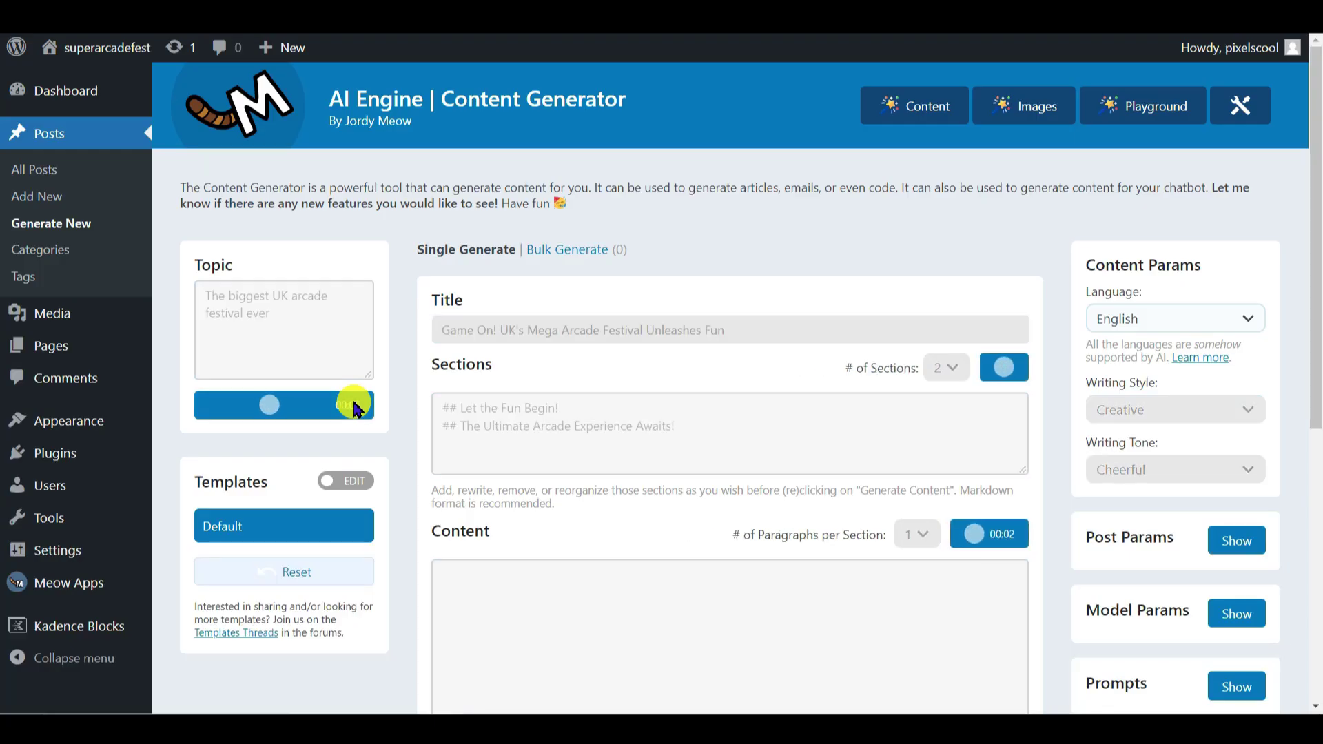
# - Generate an AI Copilot paragraph about Galaga under Space Invaders, then rewrite it with Enhance Text
pyautogui.scroll(-1, 837, 450)
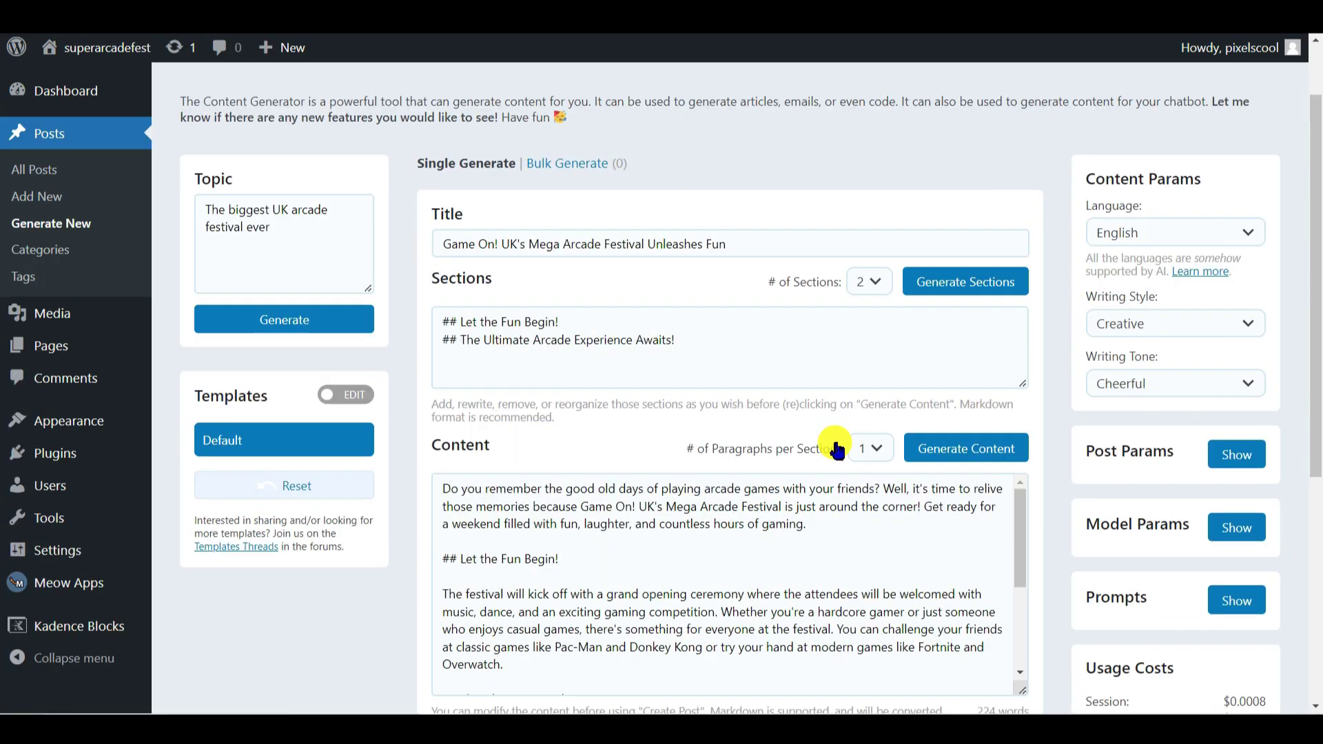
pyautogui.scroll(-2, 838, 450)
pyautogui.moveTo(1022, 345); pyautogui.dragTo(1025, 422)
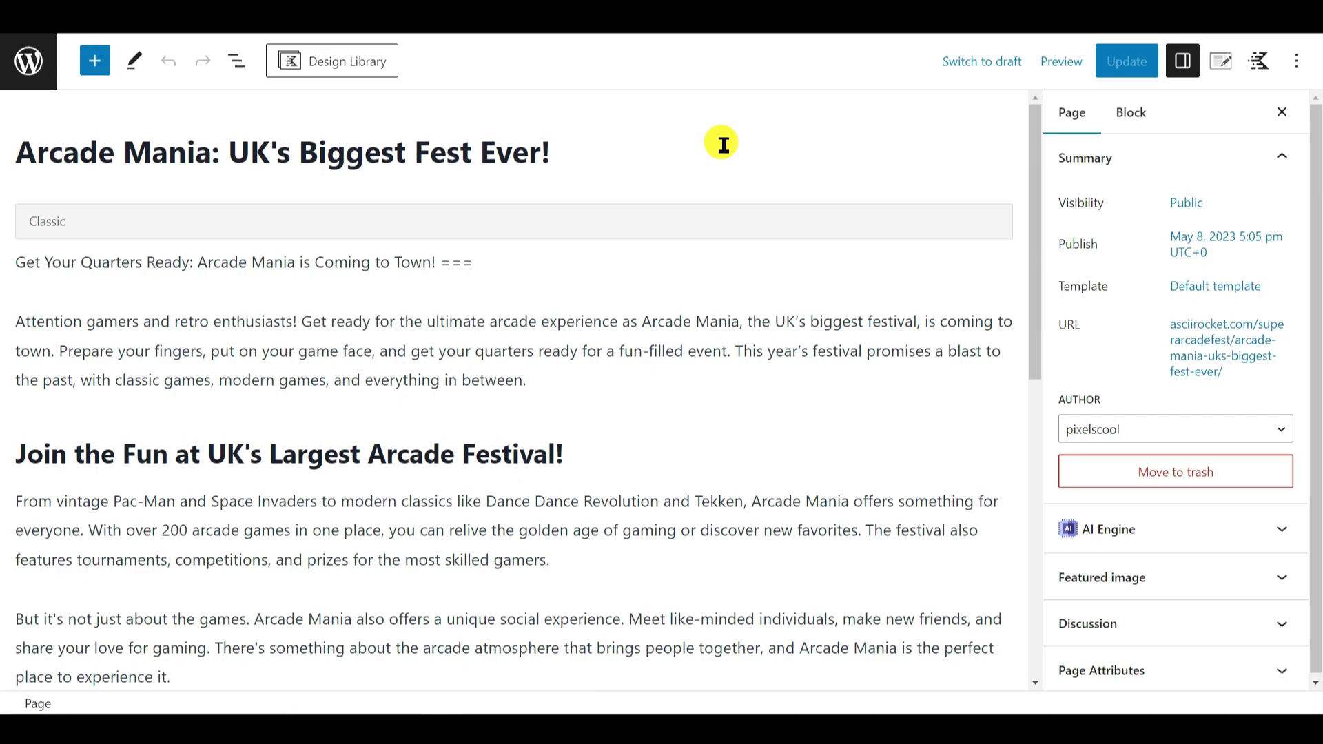
pyautogui.scroll(-3, 722, 145)
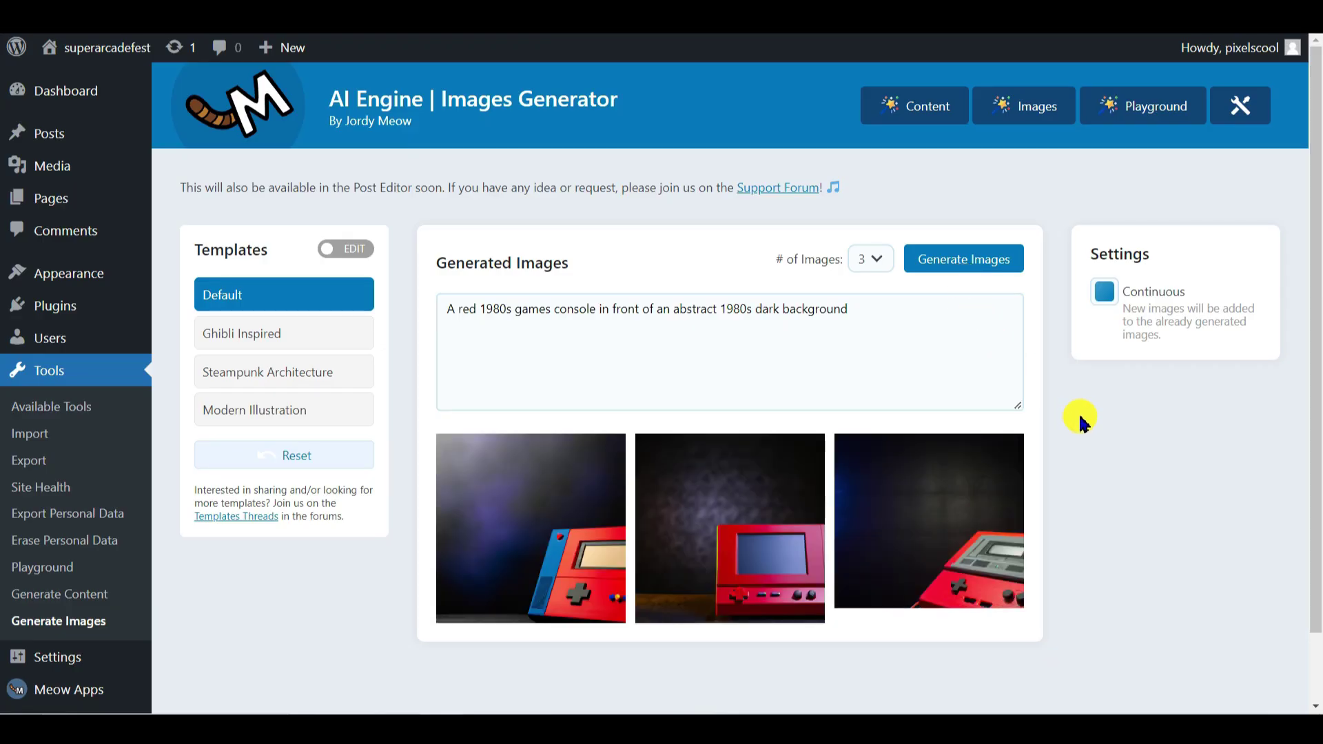
pyautogui.scroll(-2, 1081, 420)
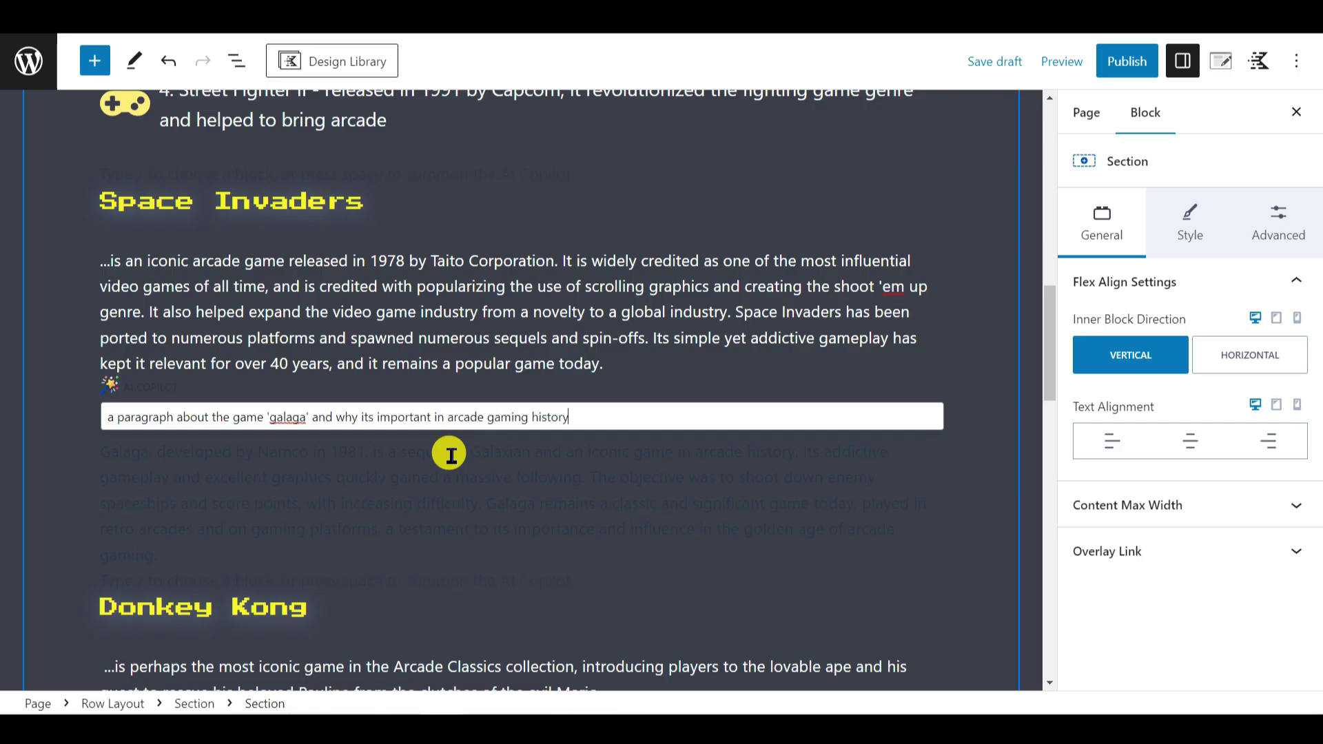
pyautogui.press('Return')
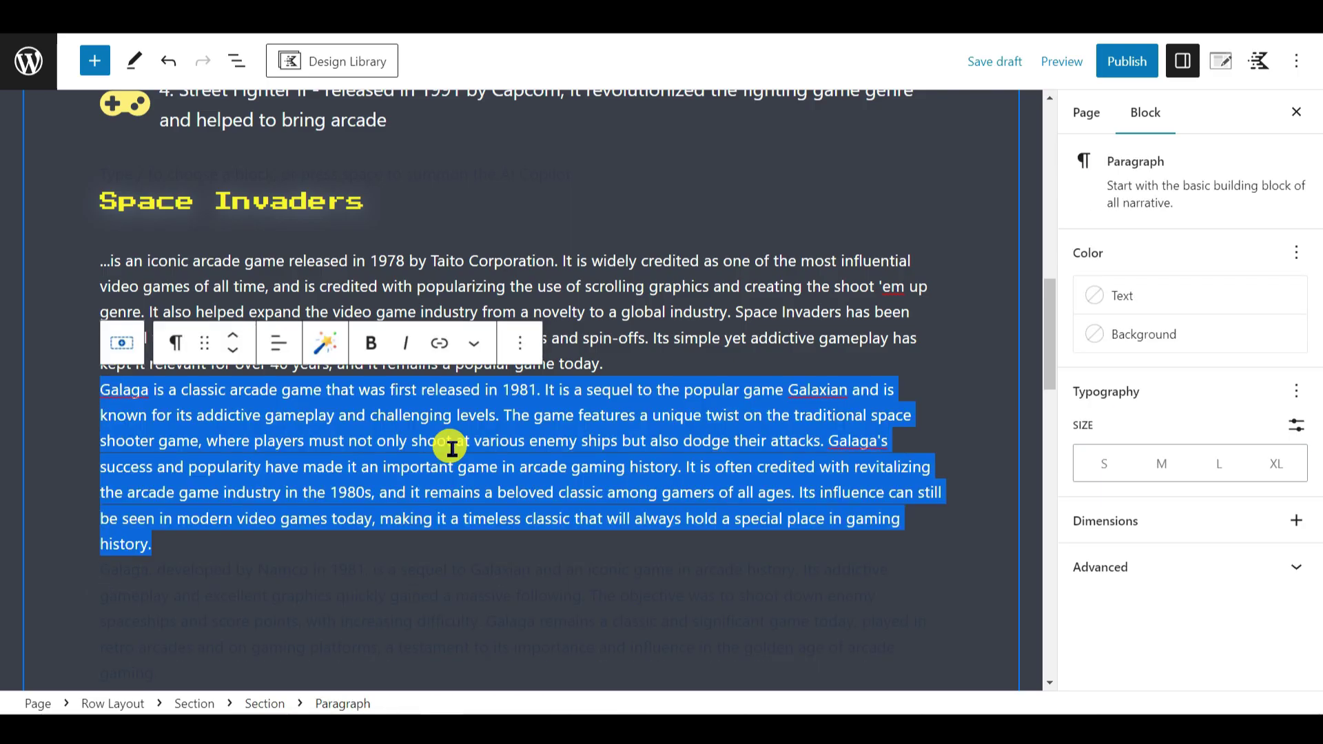
pyautogui.click(321, 343)
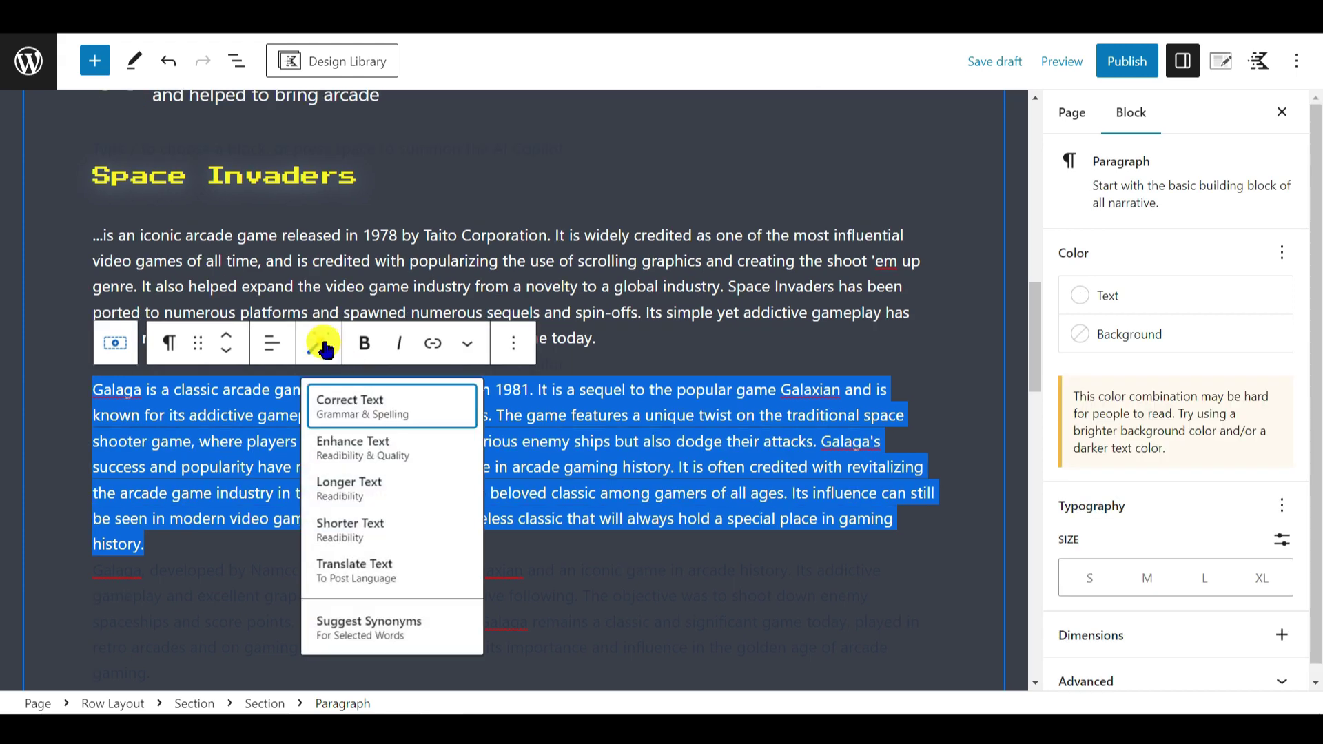
pyautogui.click(389, 472)
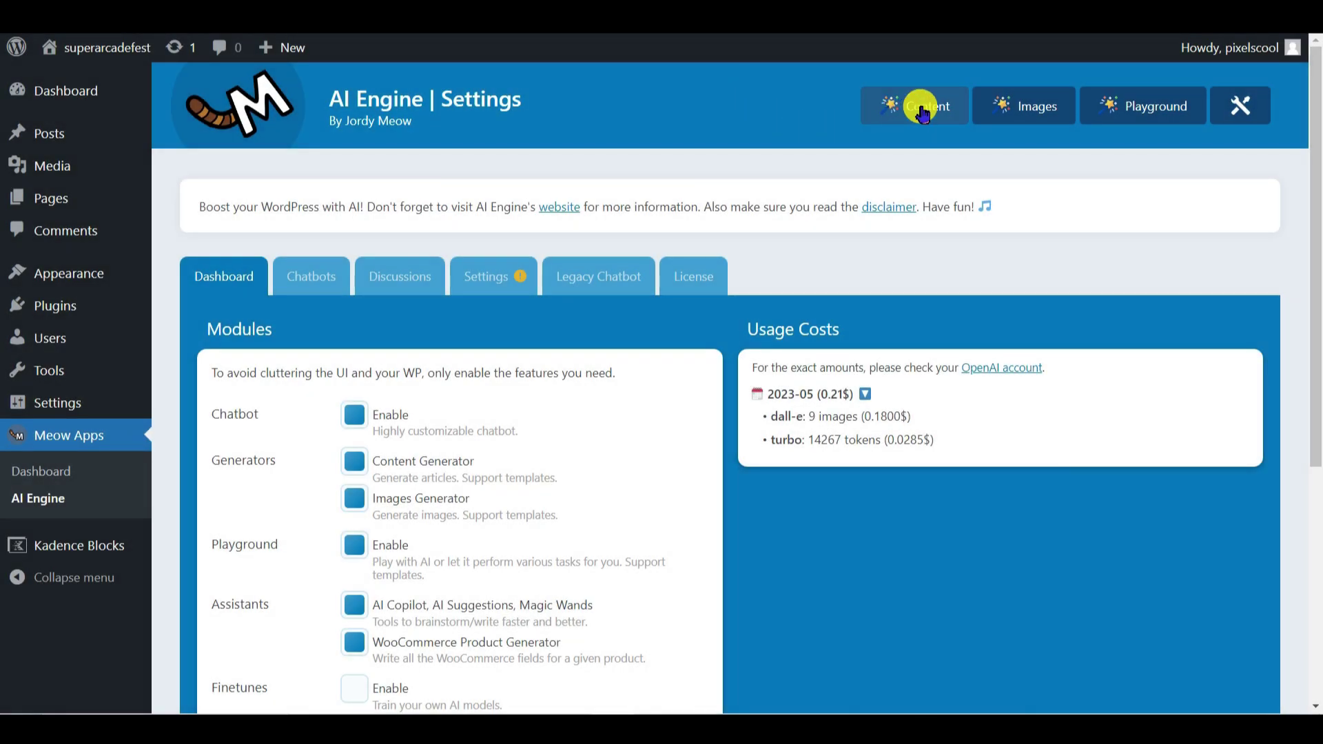
# - Enter the topic 'The biggest UK arcade festival ever' in the Content Generator with 1 paragraph per section
pyautogui.click(924, 114)
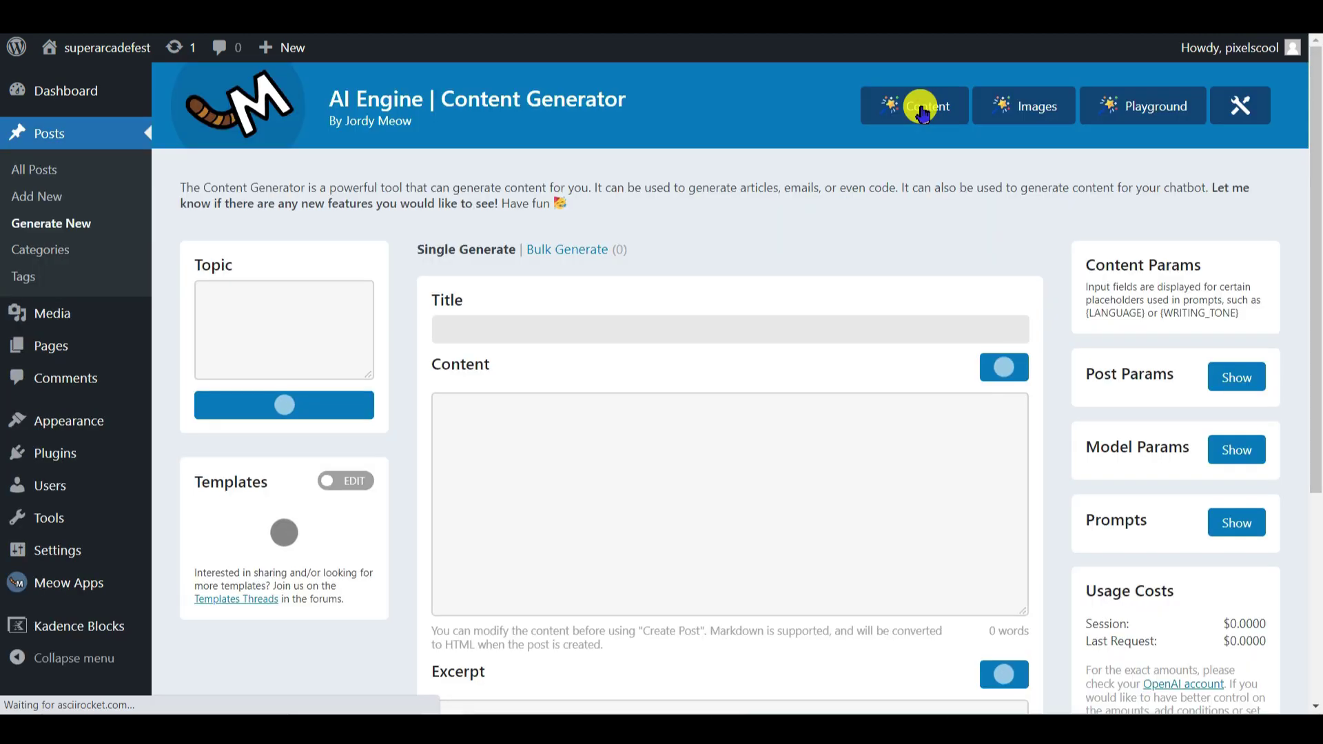
pyautogui.click(312, 297)
pyautogui.write('The biggest UK arcade festival ever')
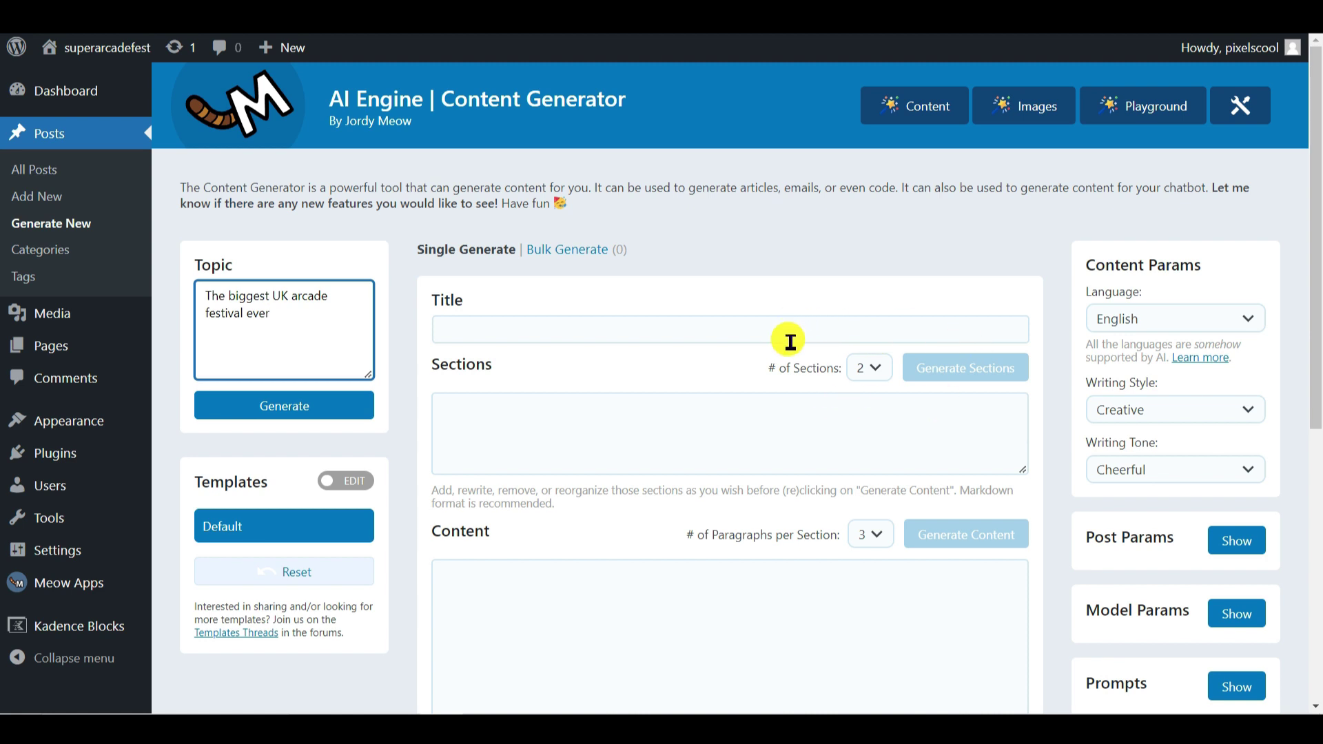
pyautogui.click(865, 534)
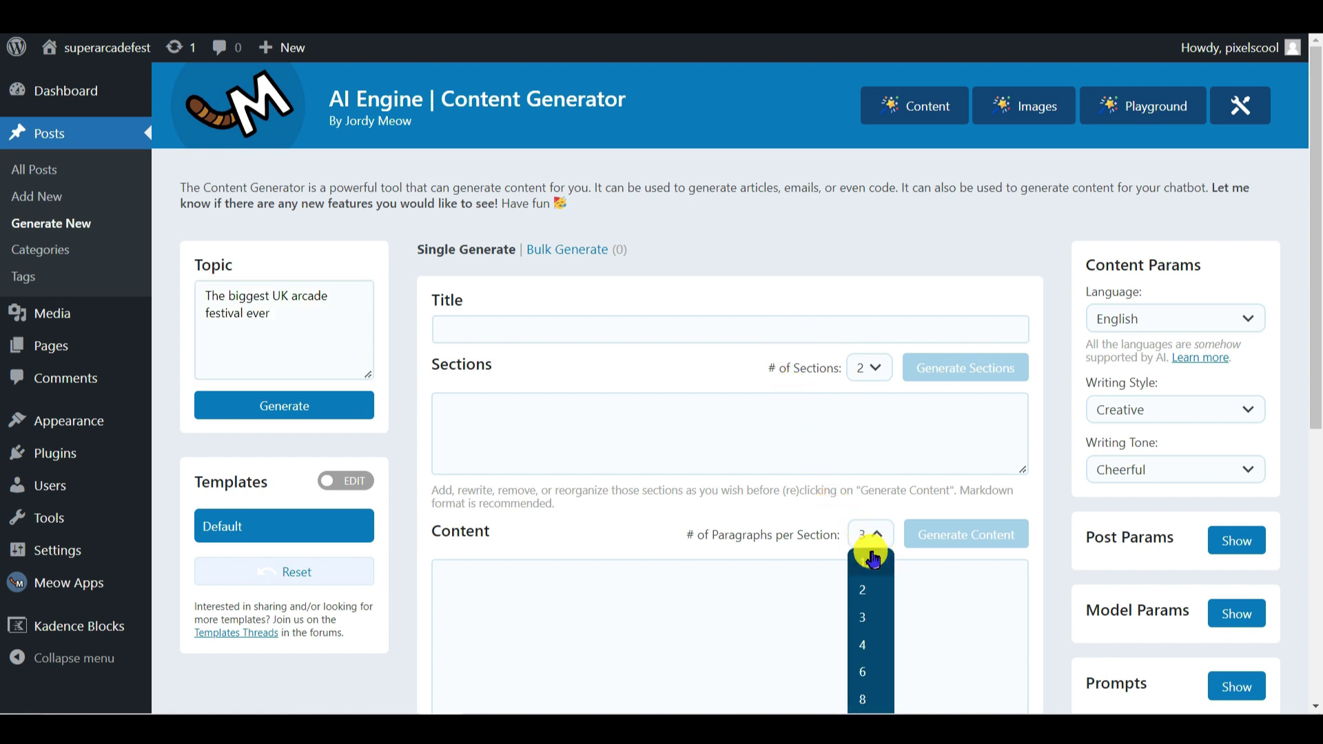
pyautogui.click(872, 561)
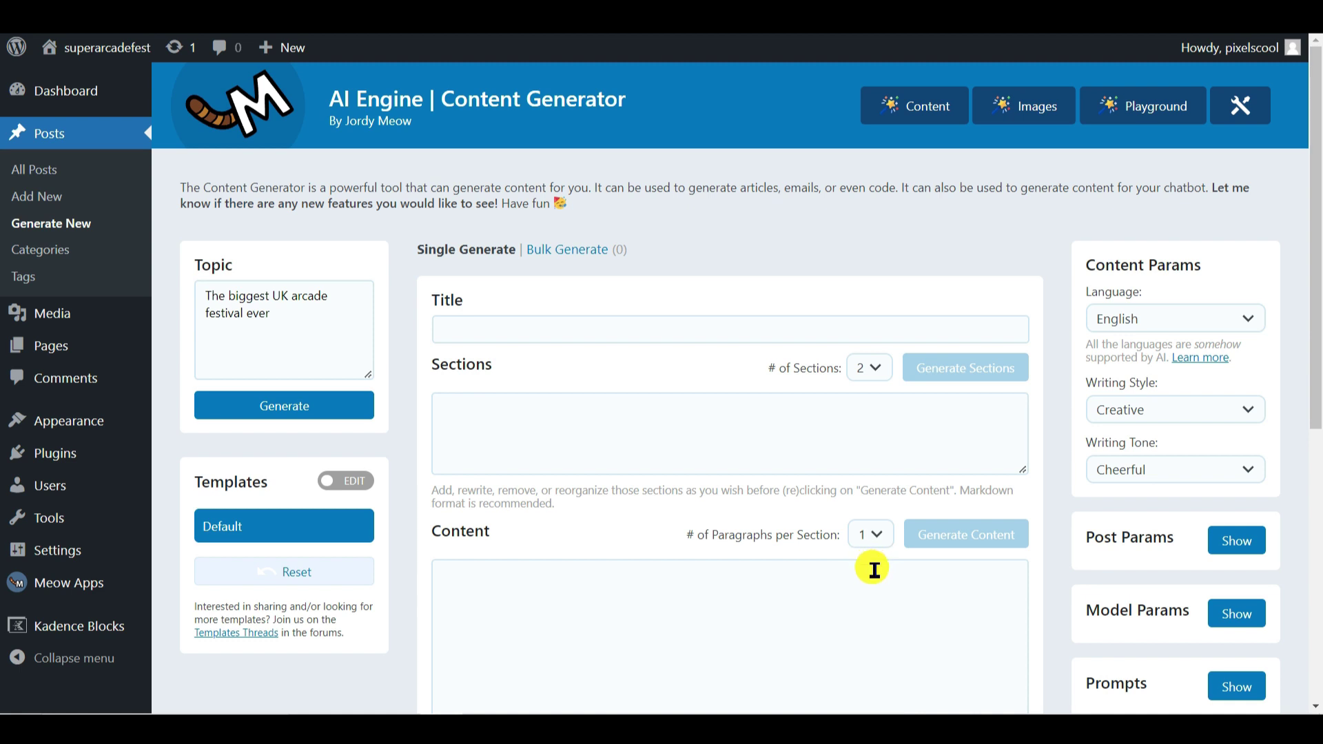
# - Generate the title, sections and content for the arcade festival topic
pyautogui.click(356, 411)
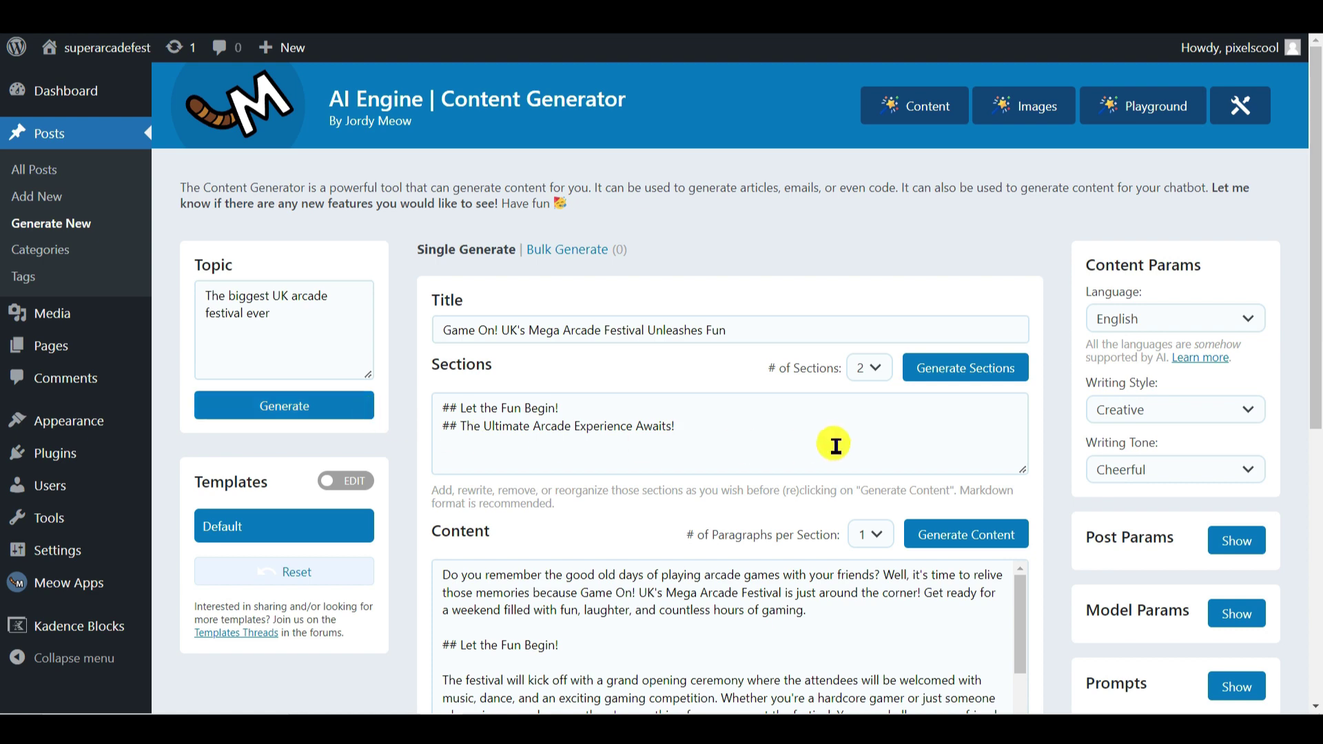
pyautogui.scroll(-4, 836, 447)
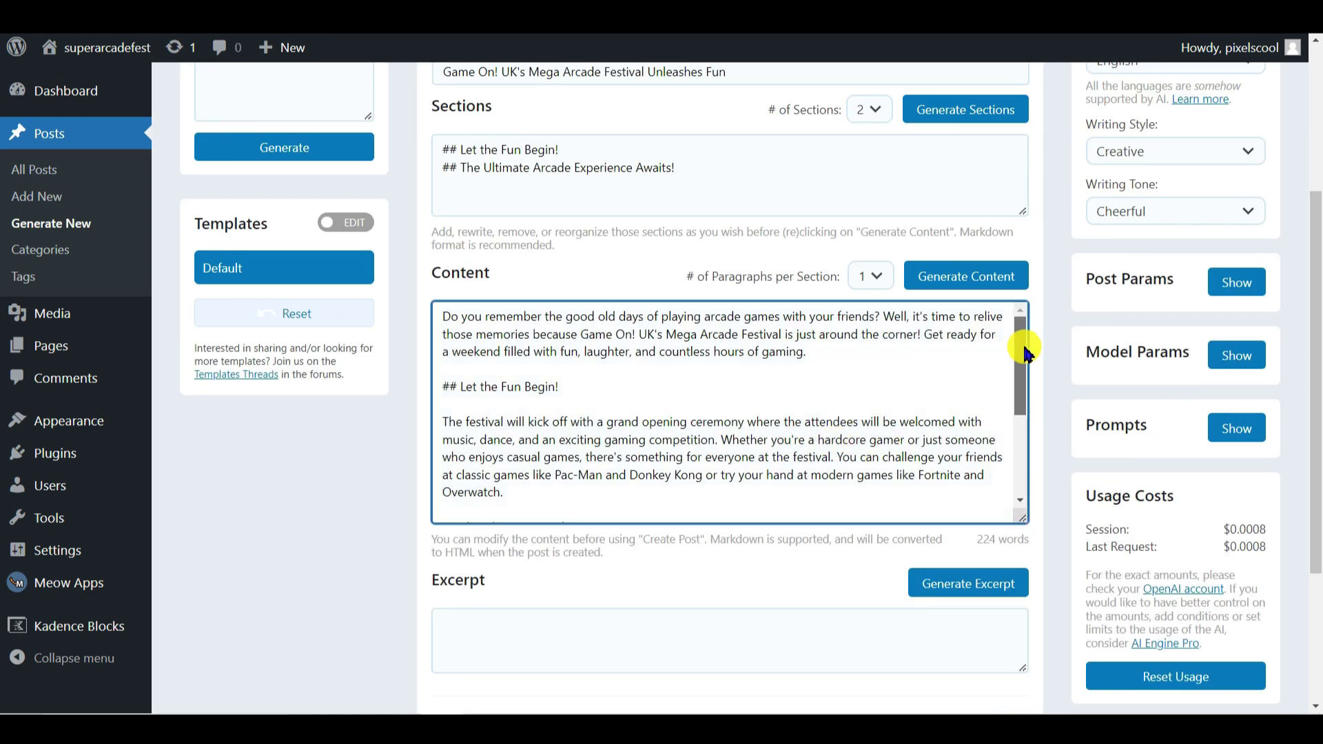
pyautogui.moveTo(1019, 349); pyautogui.dragTo(1027, 442)
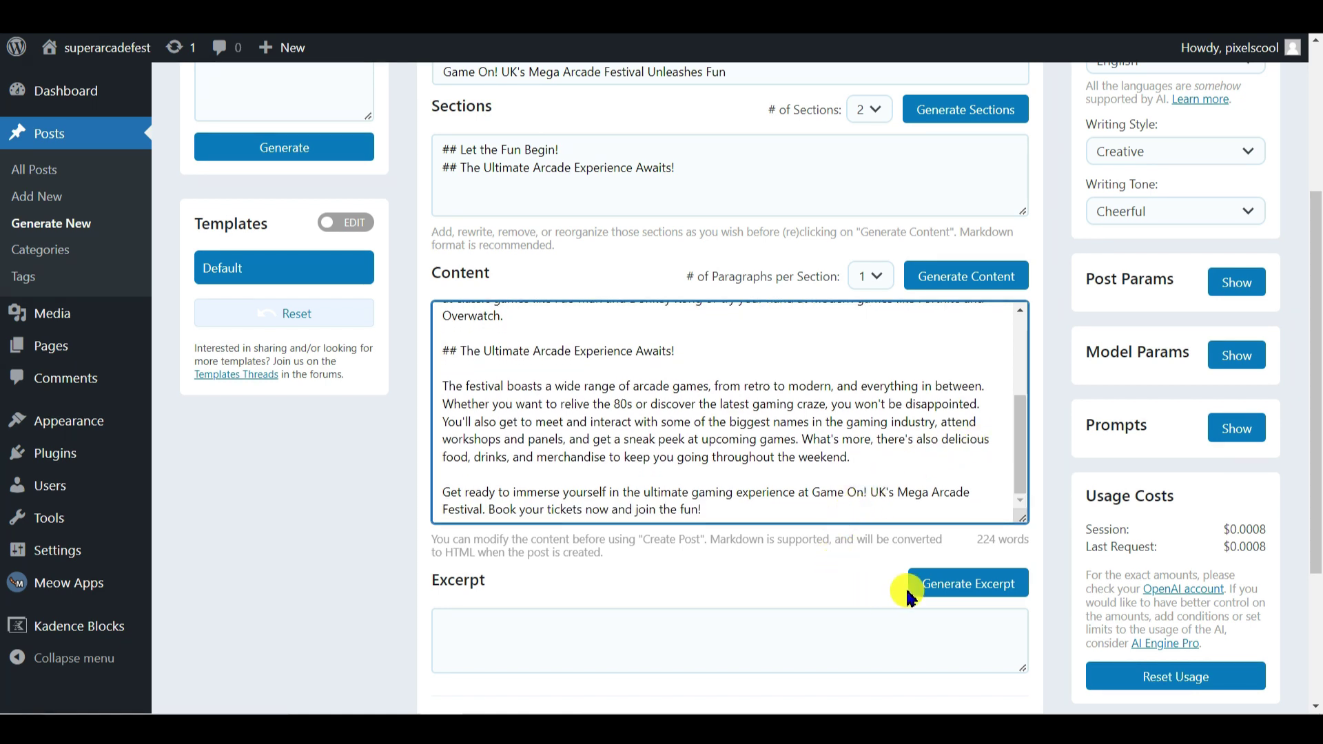
pyautogui.scroll(-3, 827, 582)
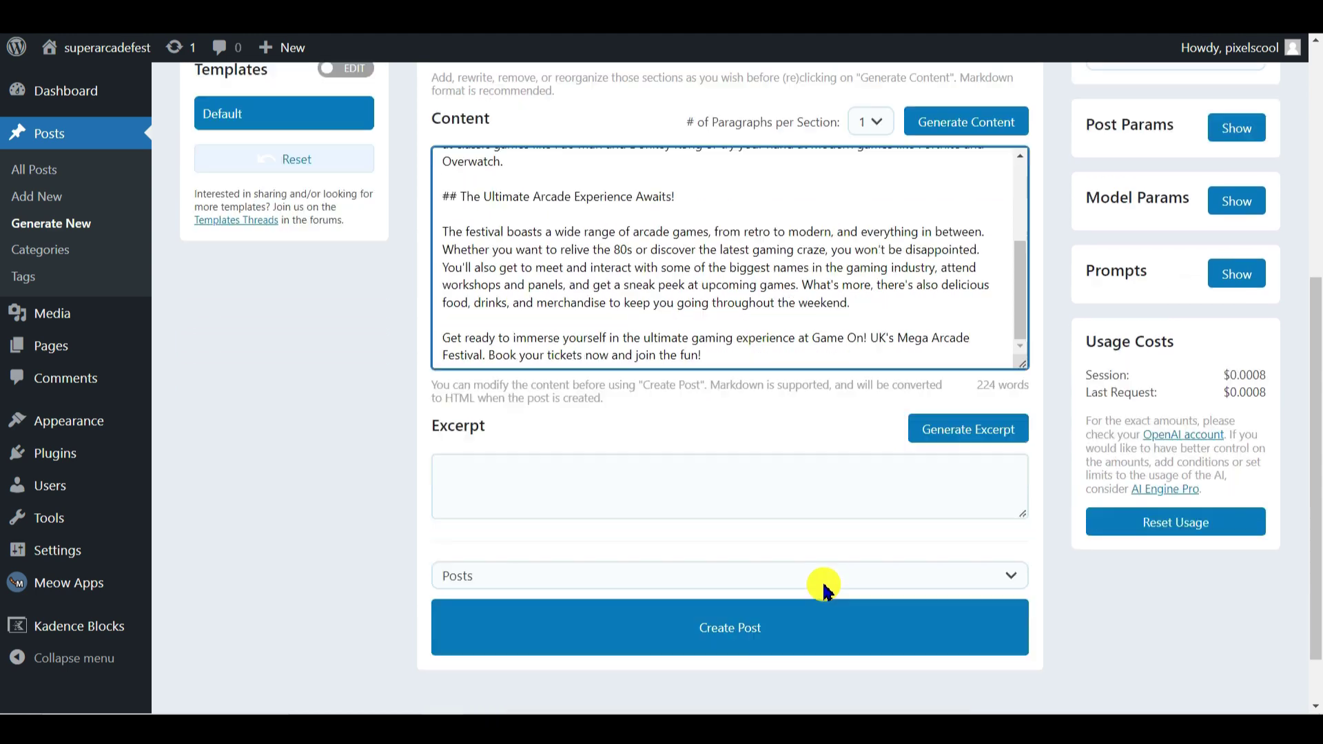
# - Create the generated article as a Page instead of a Post
pyautogui.click(843, 562)
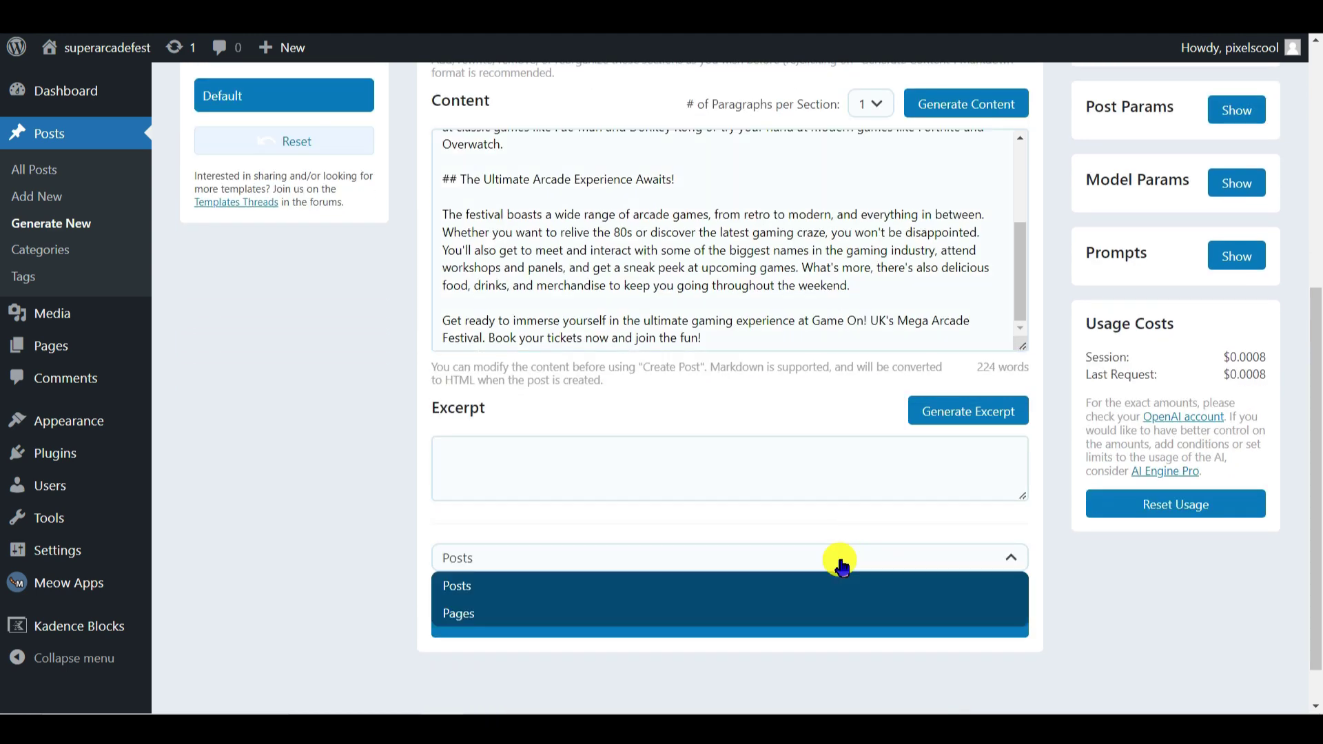
pyautogui.click(828, 610)
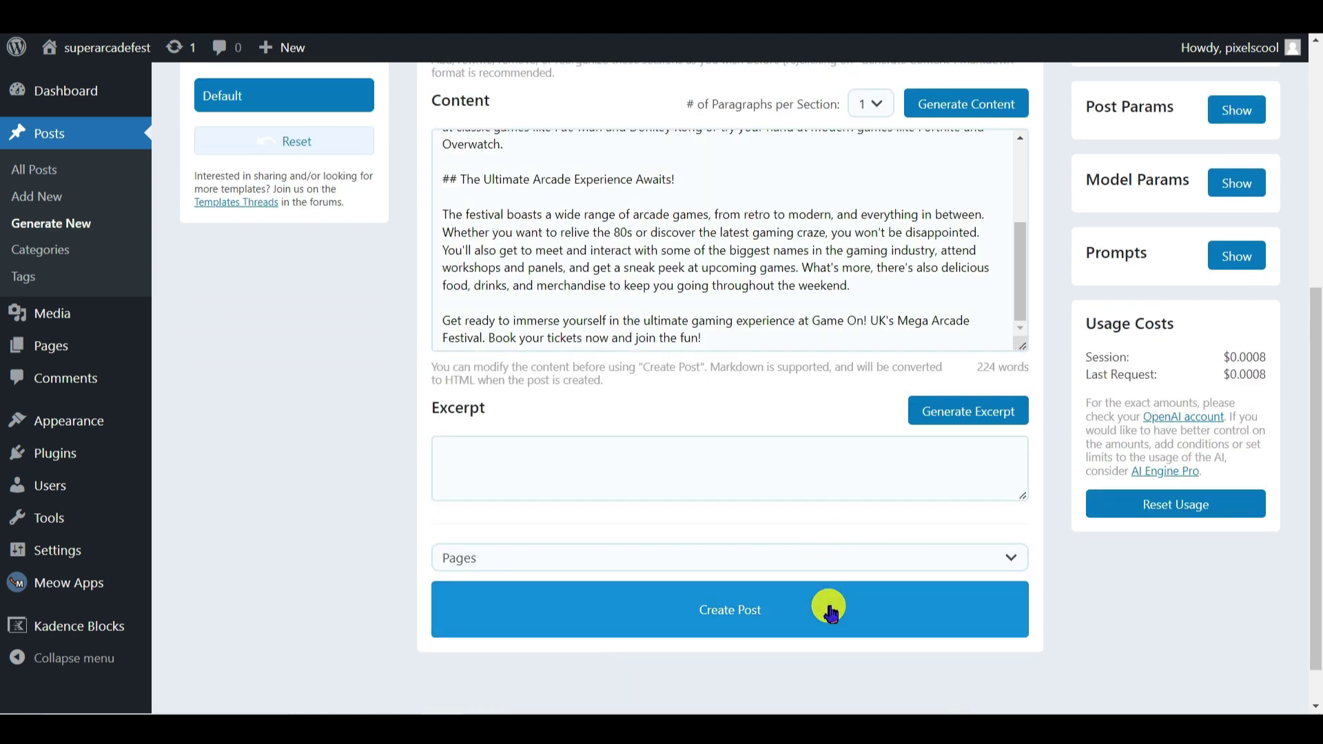
pyautogui.click(792, 612)
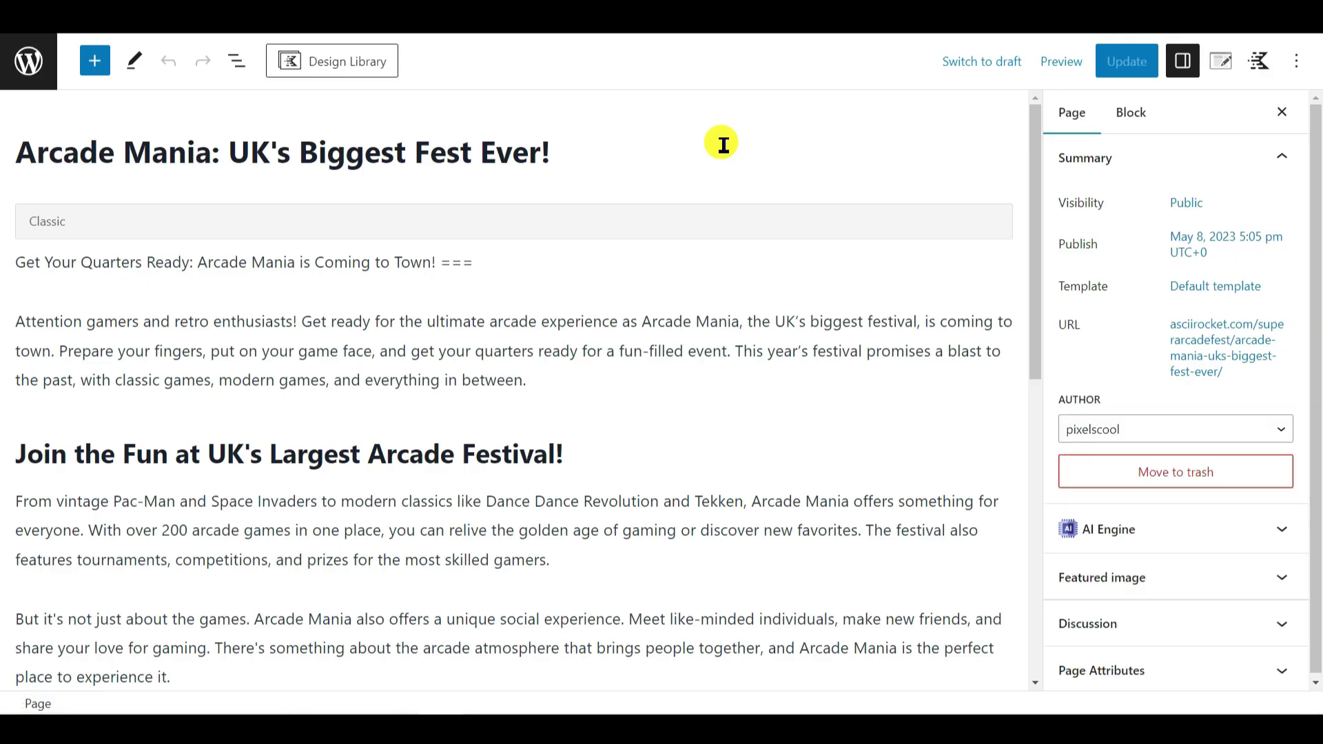
# - Scroll through the Arcade Mania page to the closing paragraph urging readers to book tickets
pyautogui.scroll(-4, 721, 145)
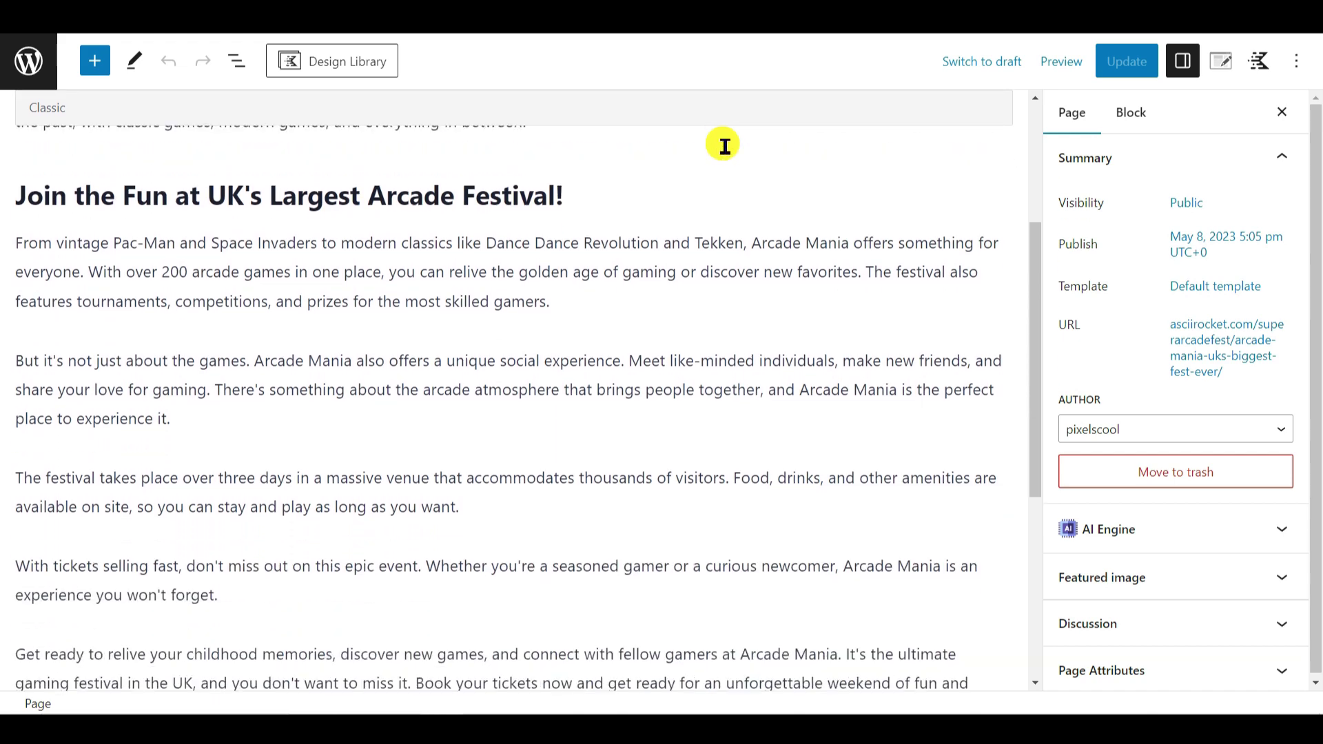
pyautogui.scroll(-4, 723, 148)
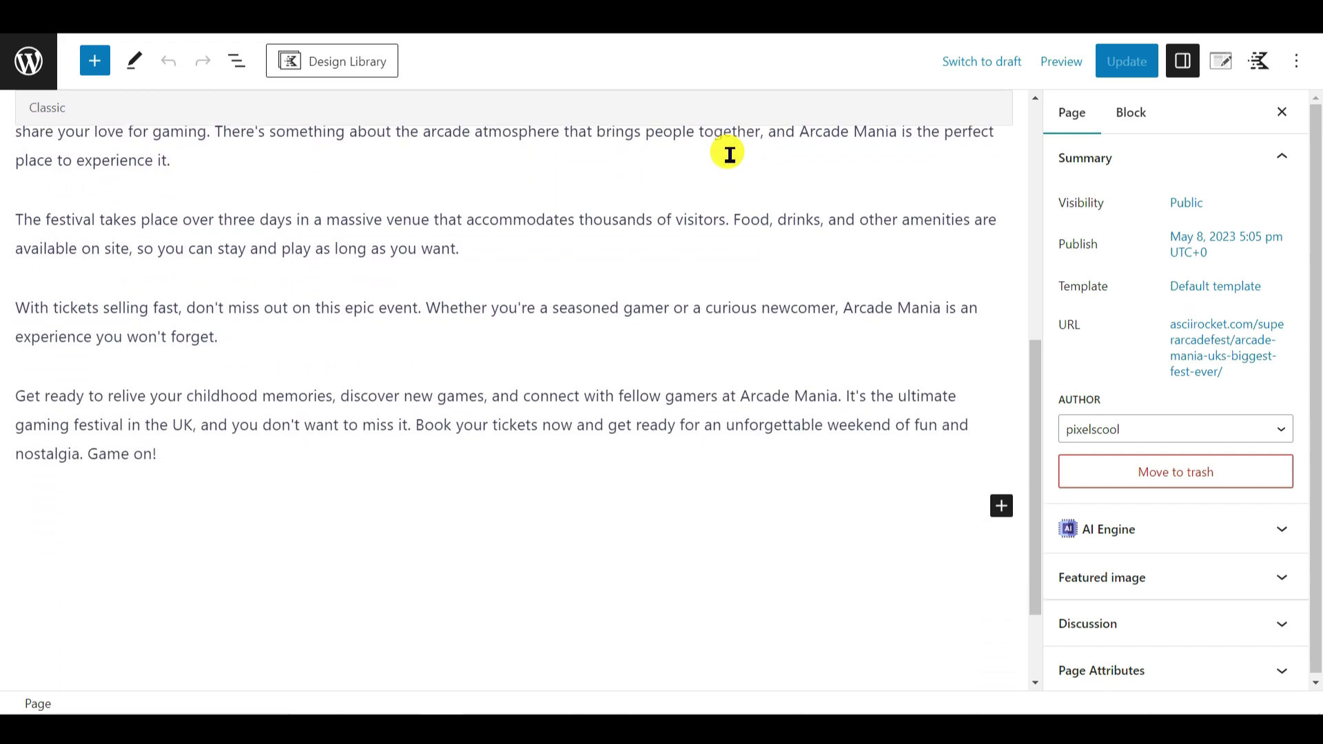
pyautogui.scroll(-2, 730, 159)
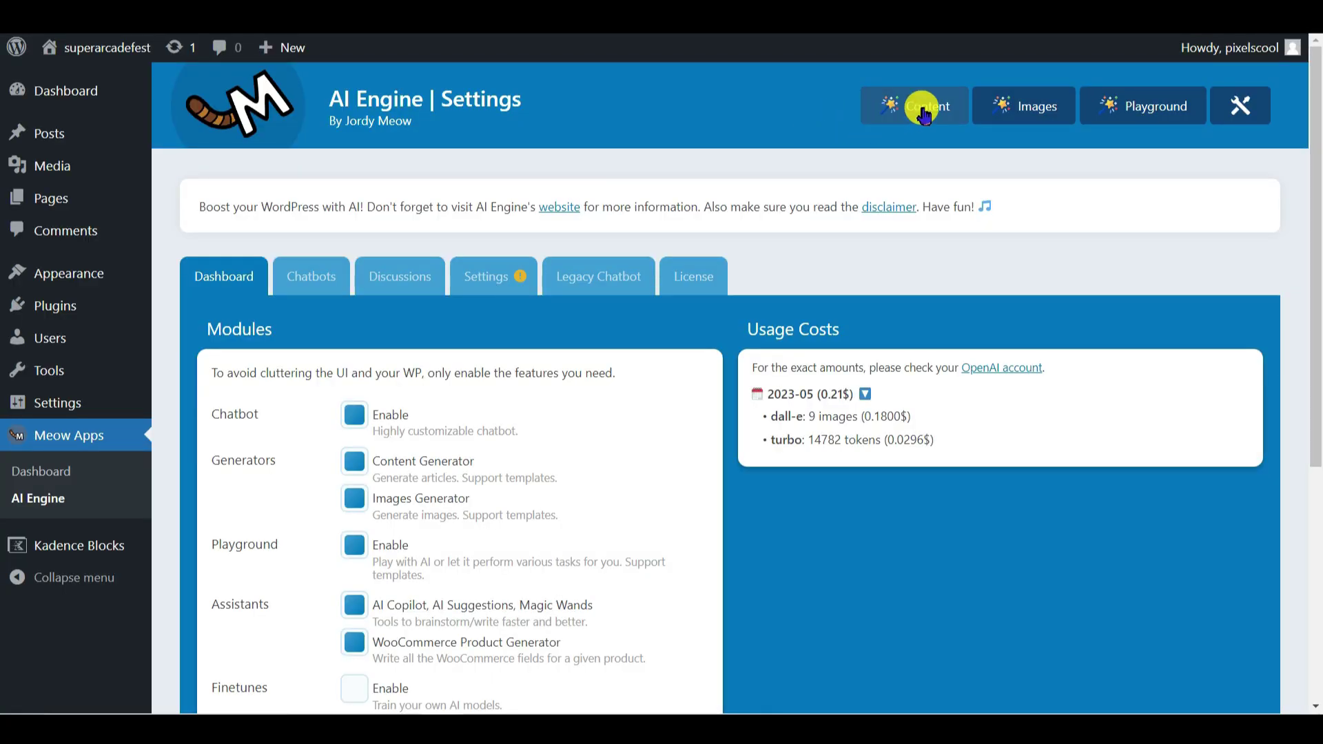
# - Reopen the Content Generator and keep English as the content language
pyautogui.click(925, 115)
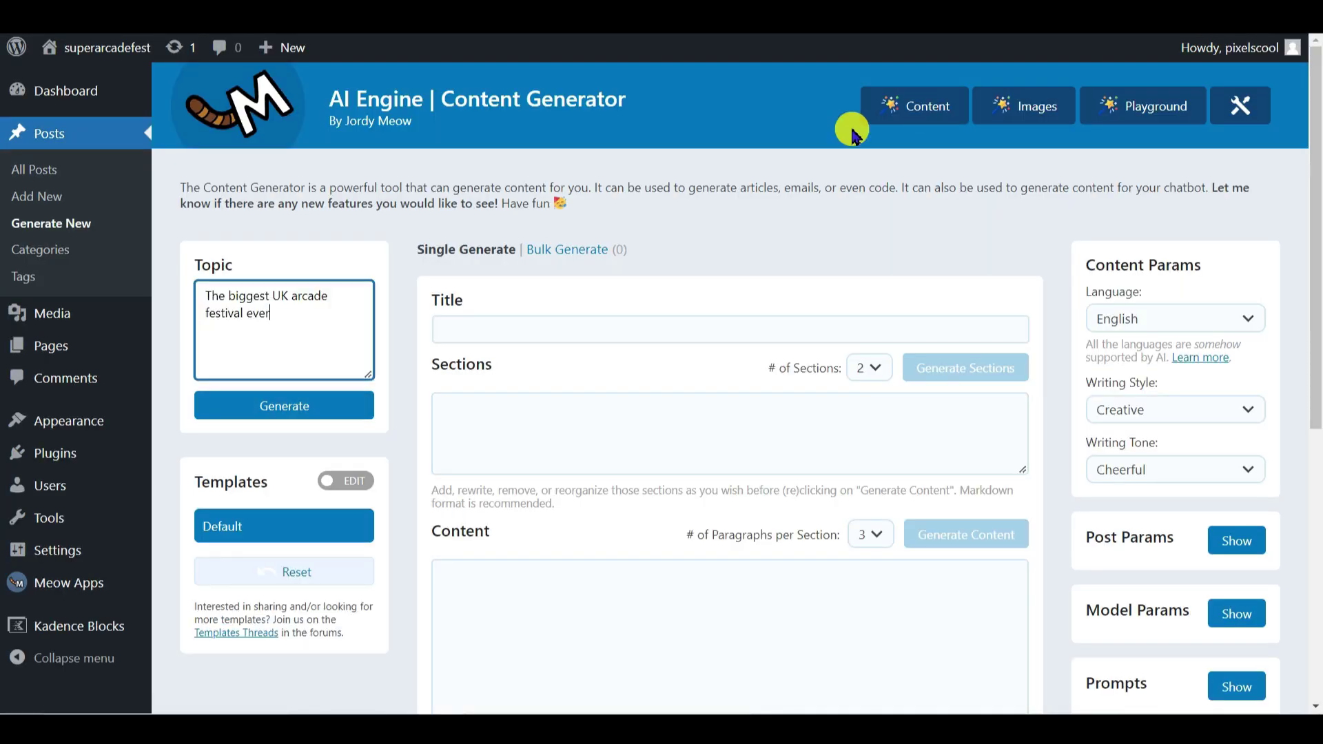
pyautogui.click(1141, 321)
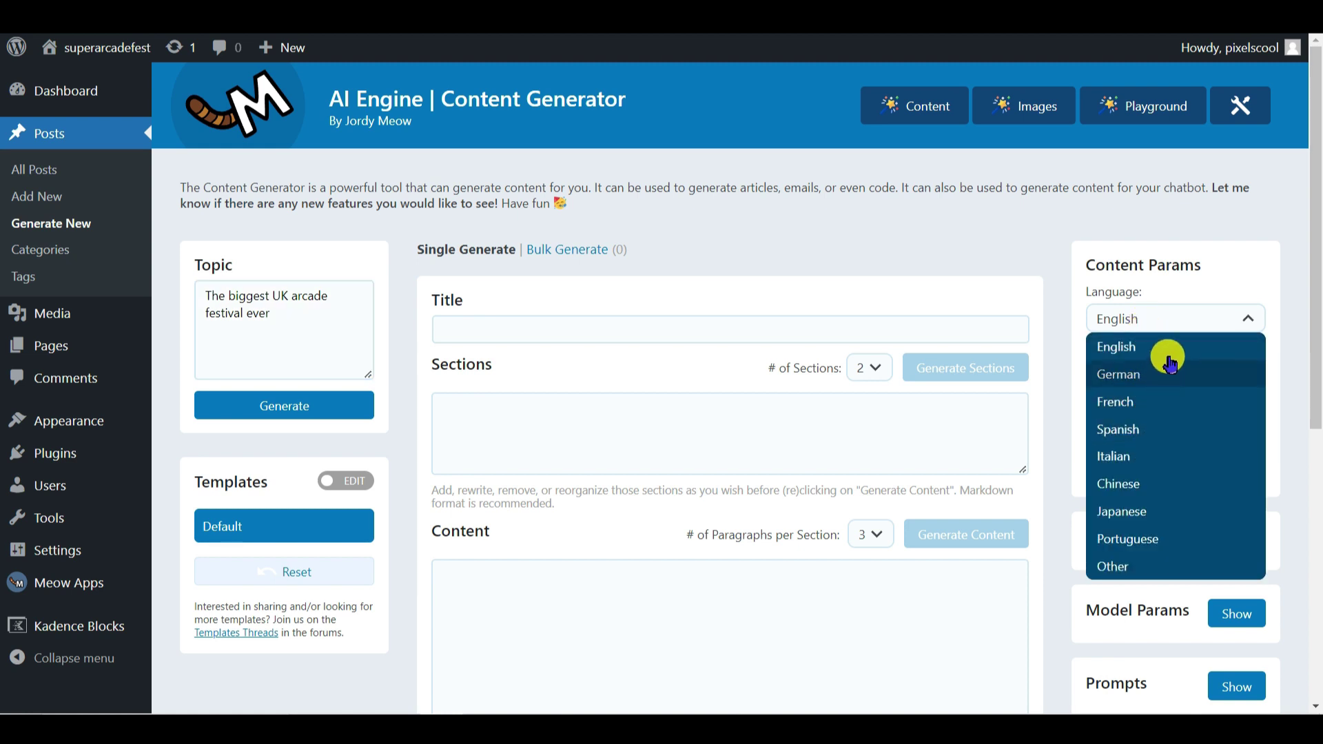
pyautogui.click(1183, 328)
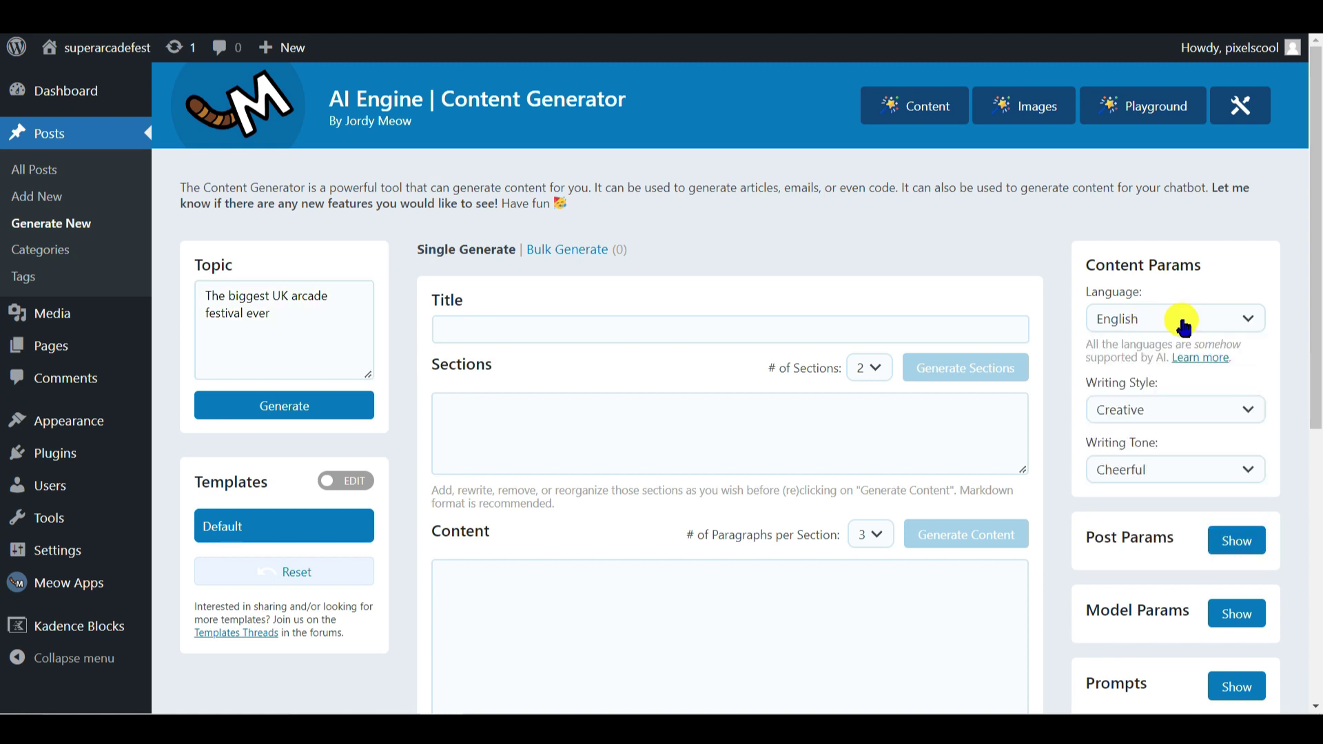
# - Set the writing style to Analytical and the writing tone to Condescending
pyautogui.click(1199, 415)
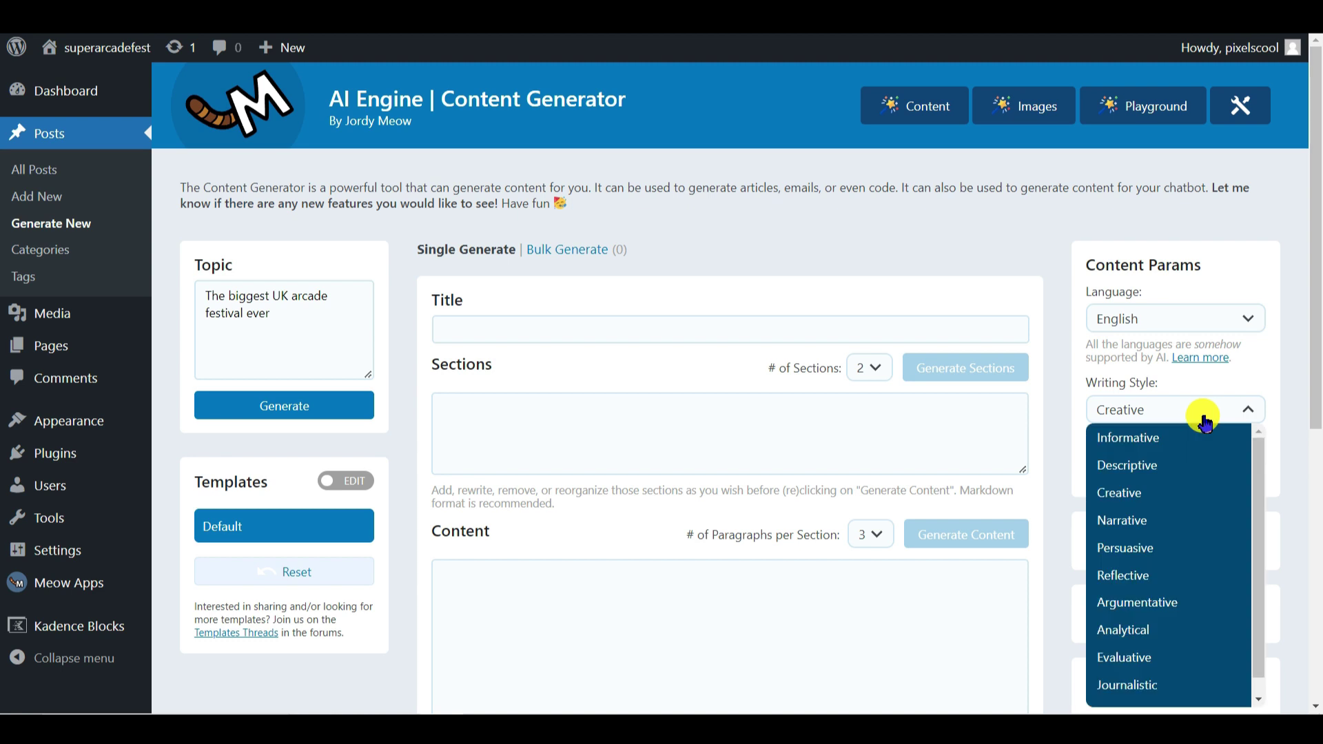
pyautogui.click(1180, 644)
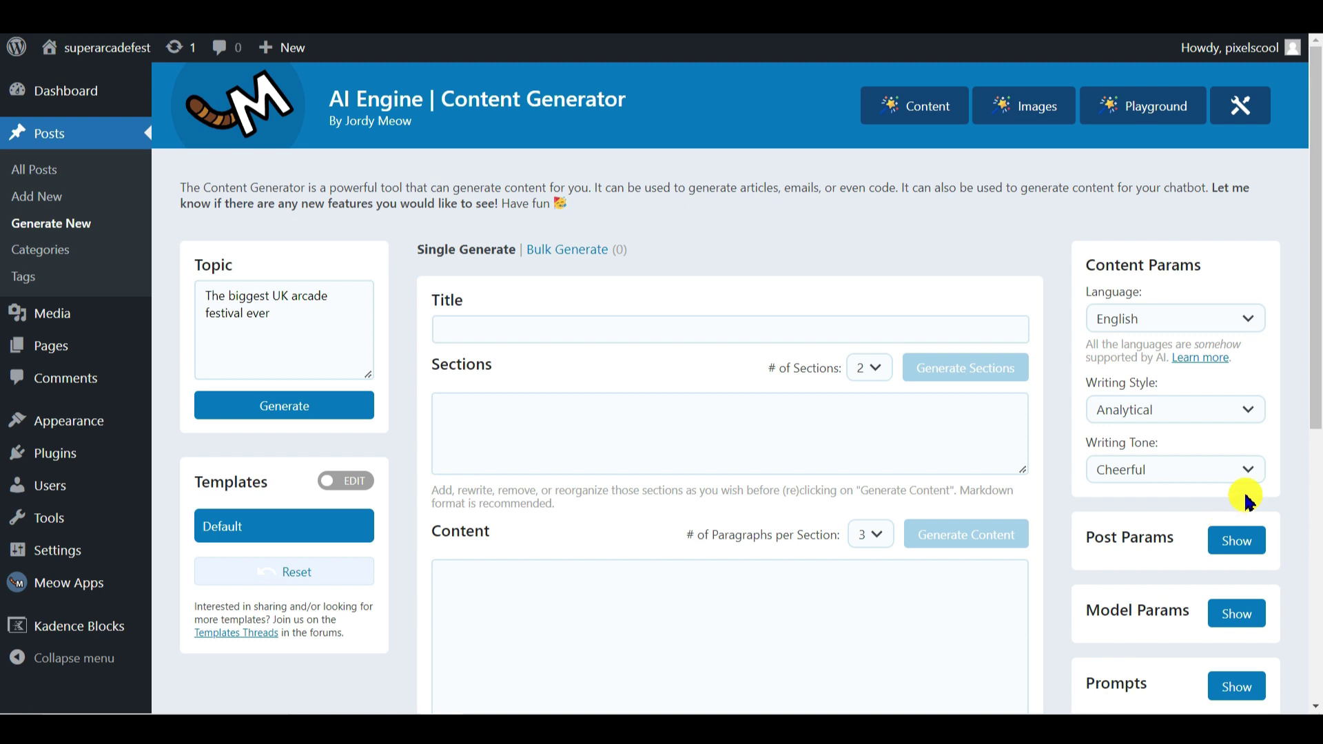
pyautogui.click(1251, 472)
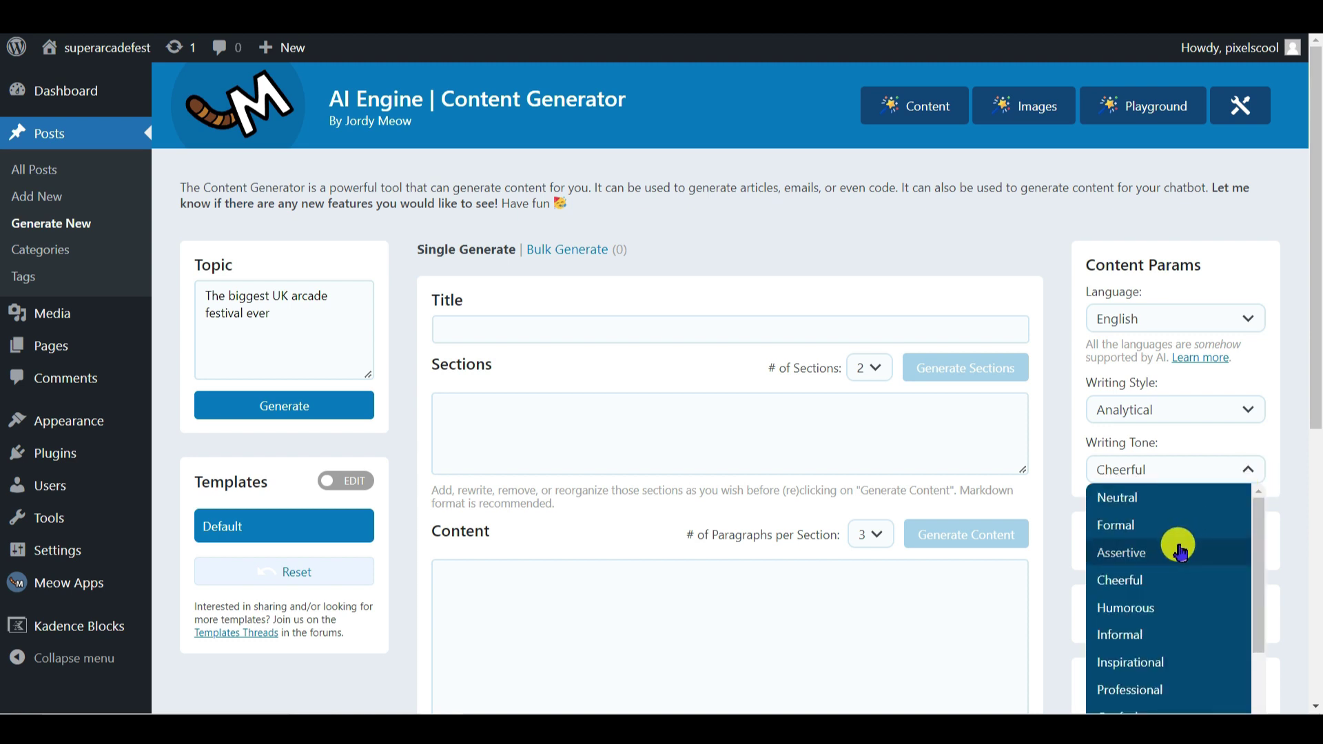
pyautogui.scroll(-3, 1181, 551)
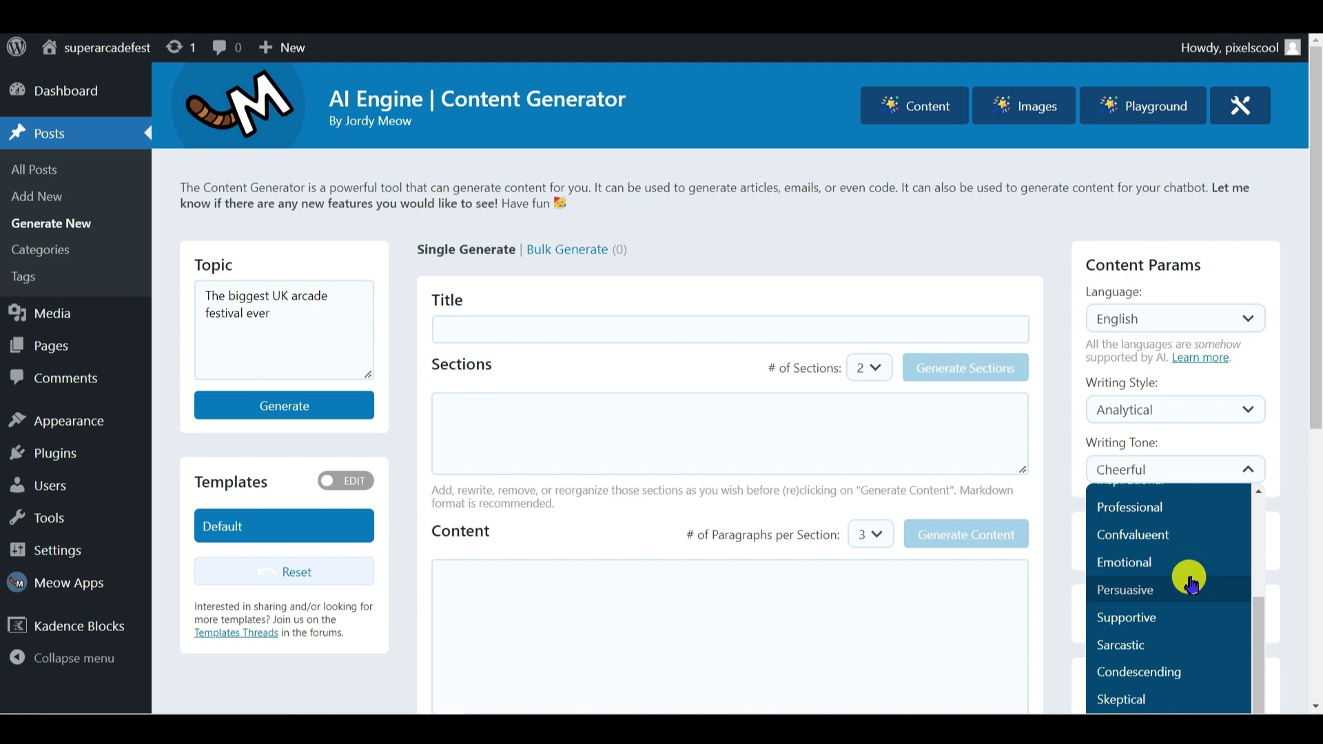
pyautogui.click(1185, 672)
# - Reveal the model parameters, keep the turbo model, and highlight the 2048 Max Tokens explanation
pyautogui.scroll(-1, 1229, 524)
pyautogui.click(1229, 526)
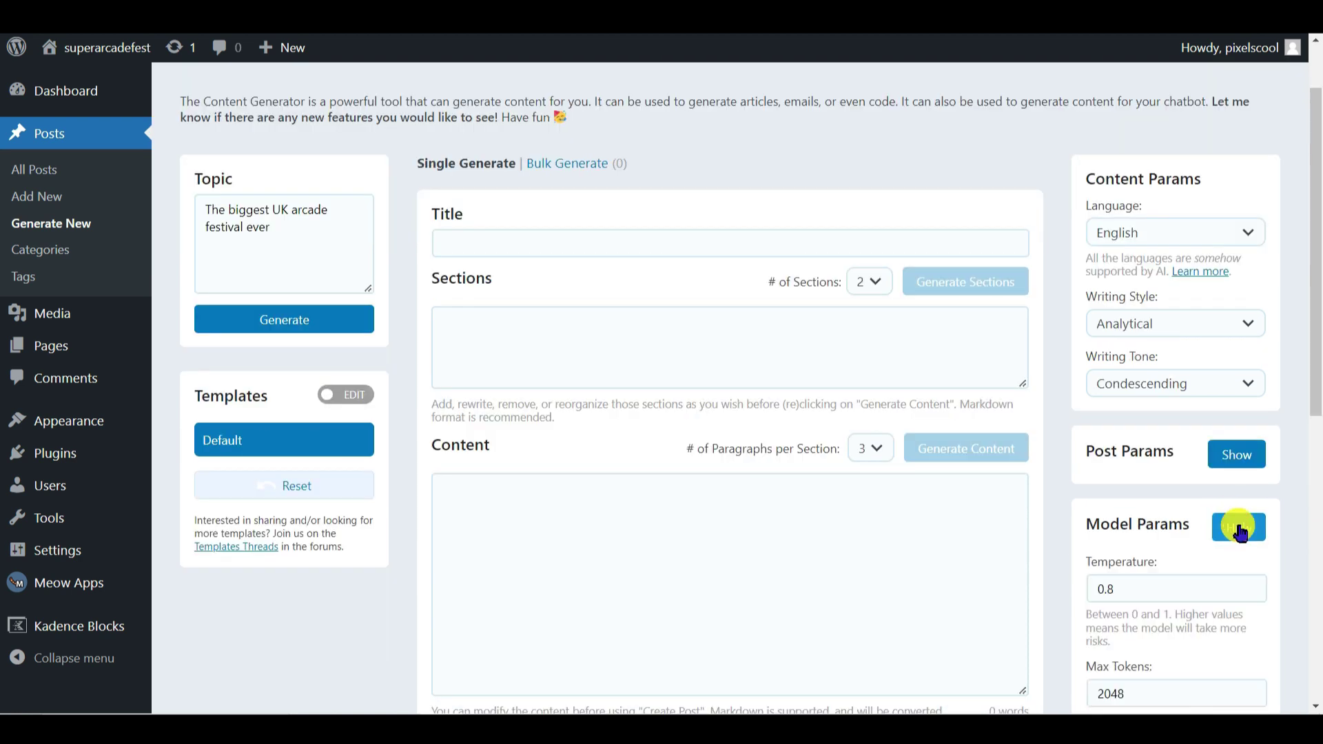
pyautogui.scroll(-1, 1175, 528)
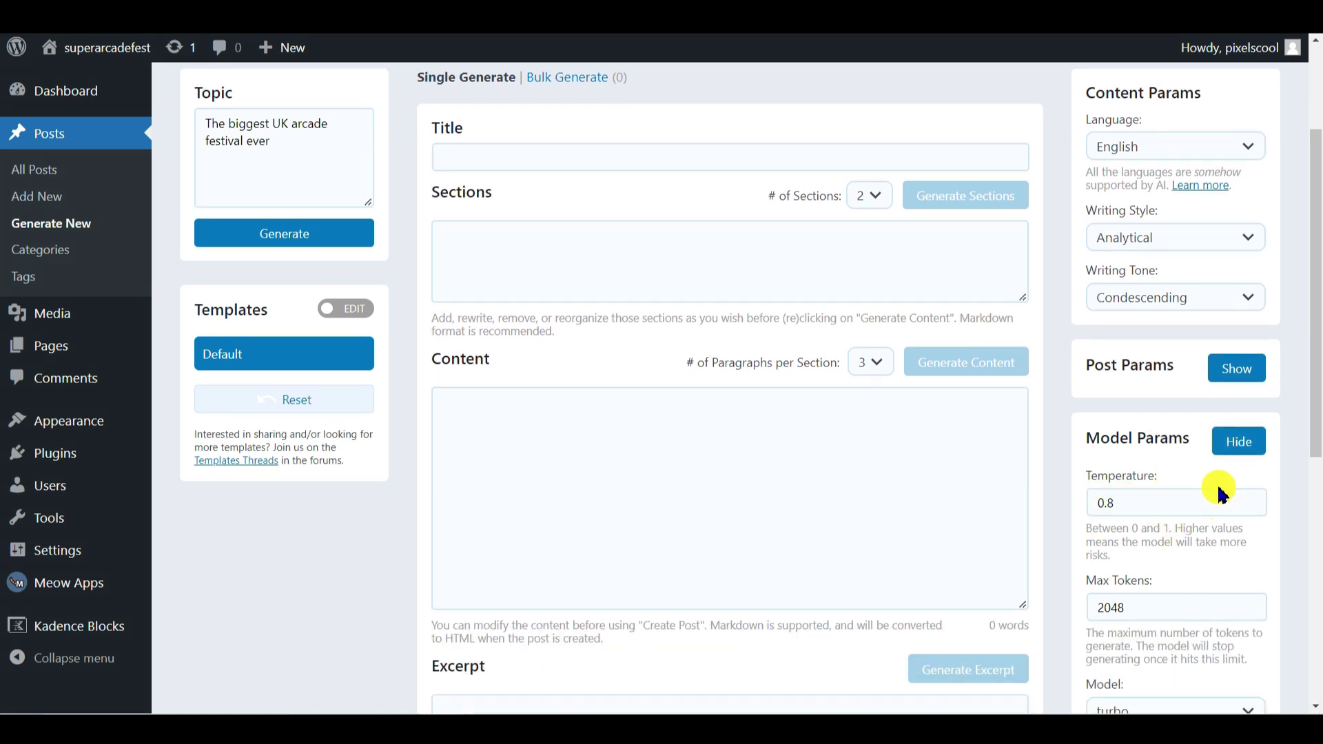
pyautogui.scroll(-2, 1211, 500)
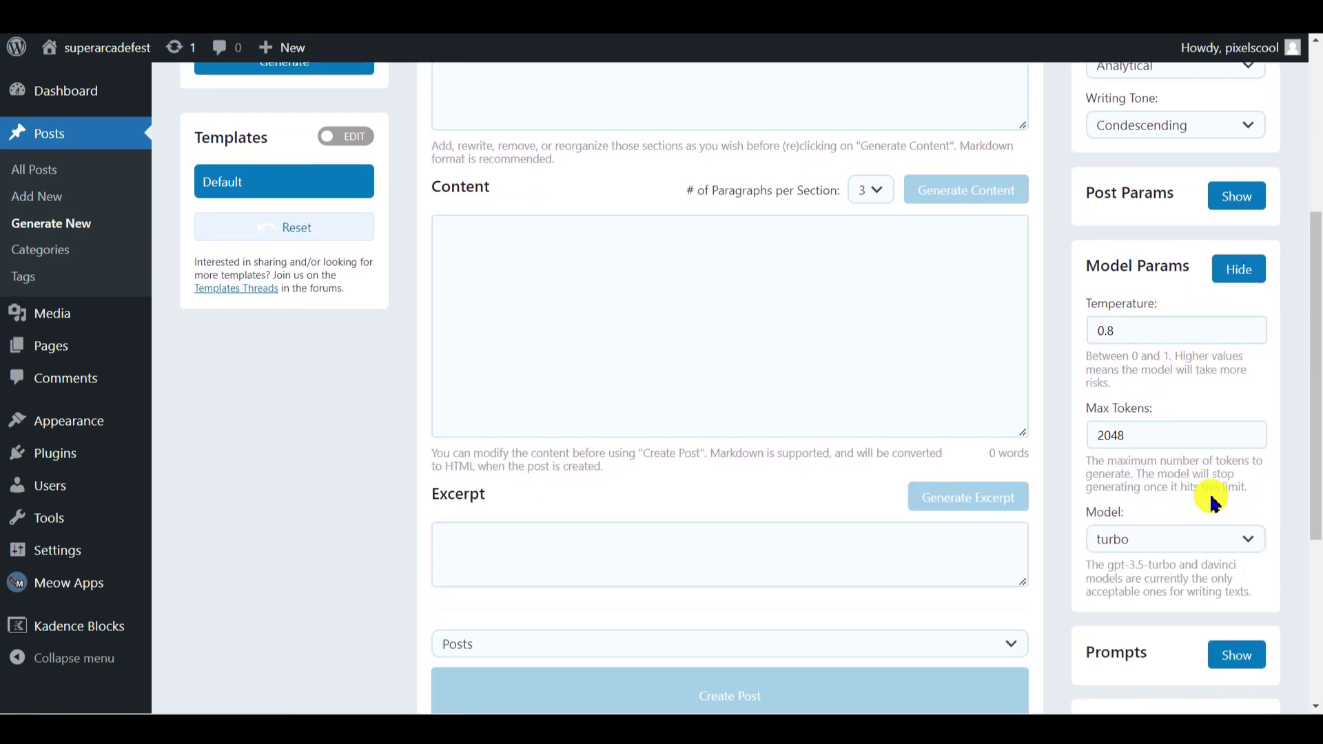
pyautogui.click(1192, 539)
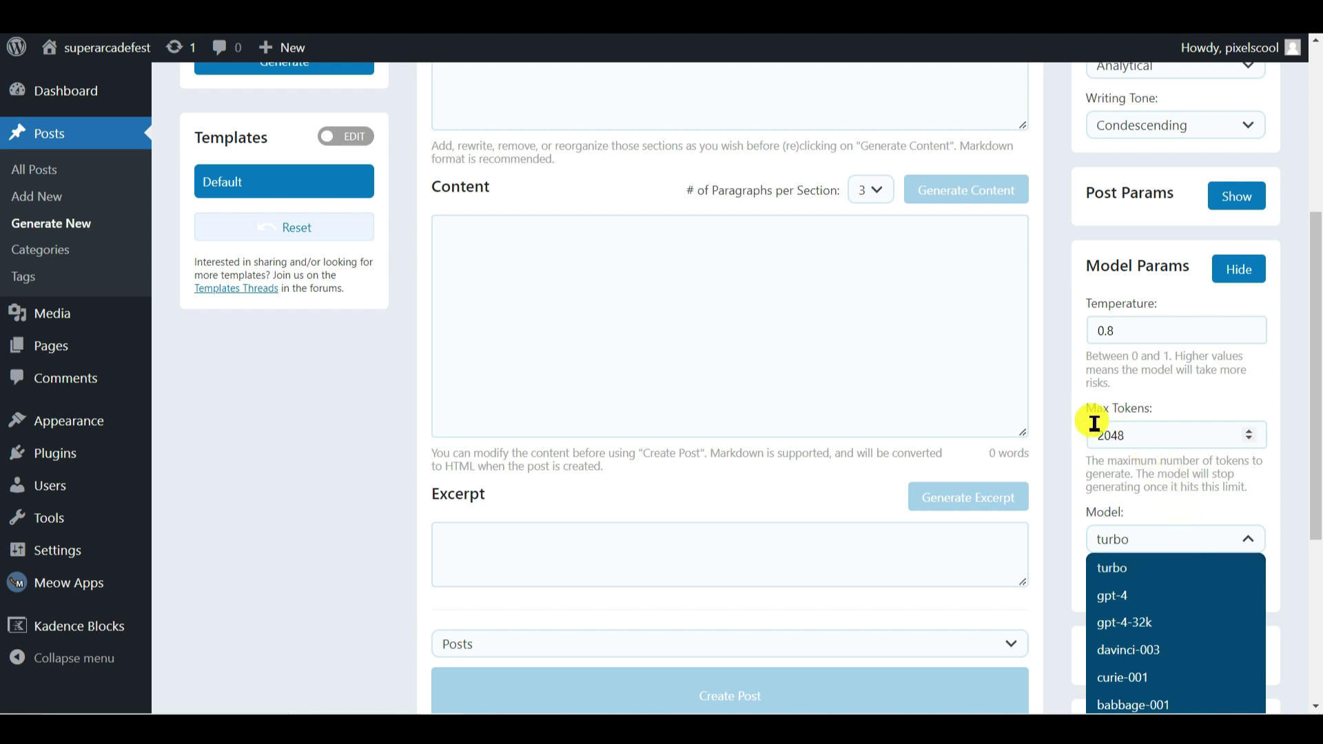
pyautogui.click(1172, 431)
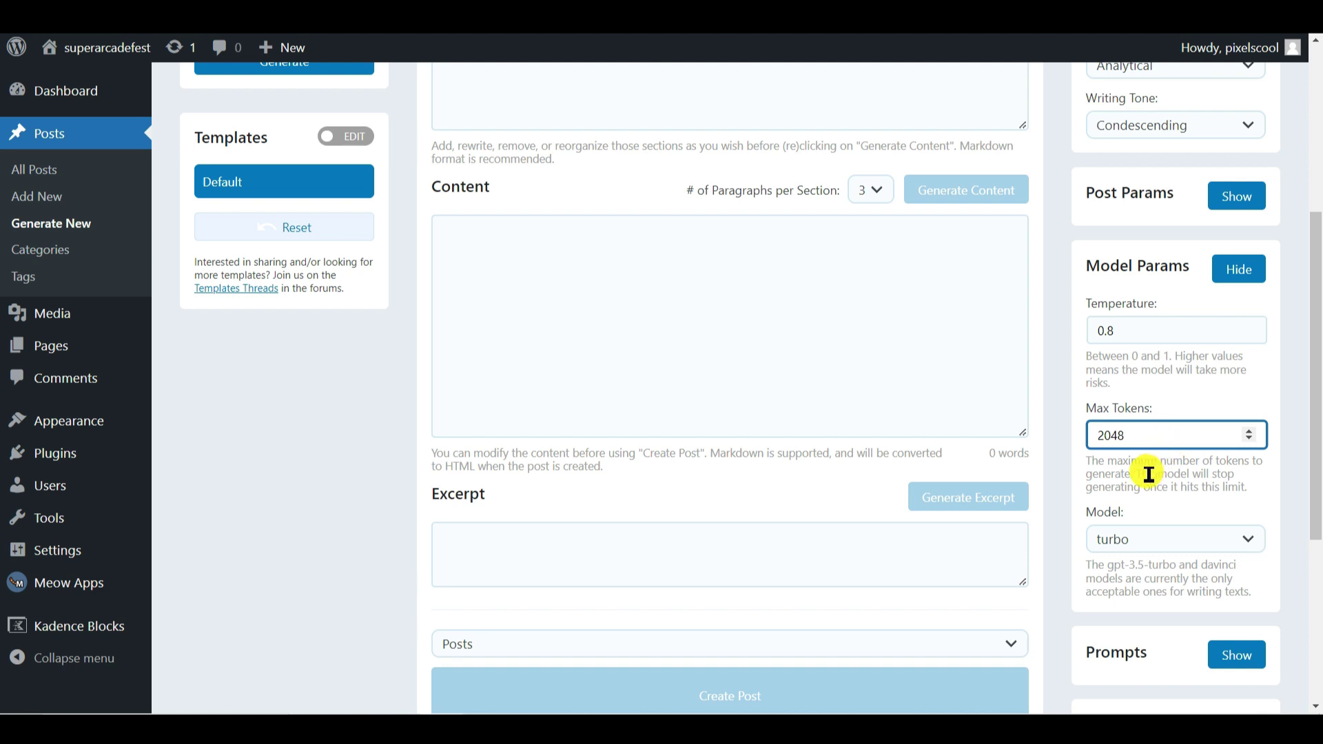
pyautogui.moveTo(1137, 474); pyautogui.dragTo(1263, 496)
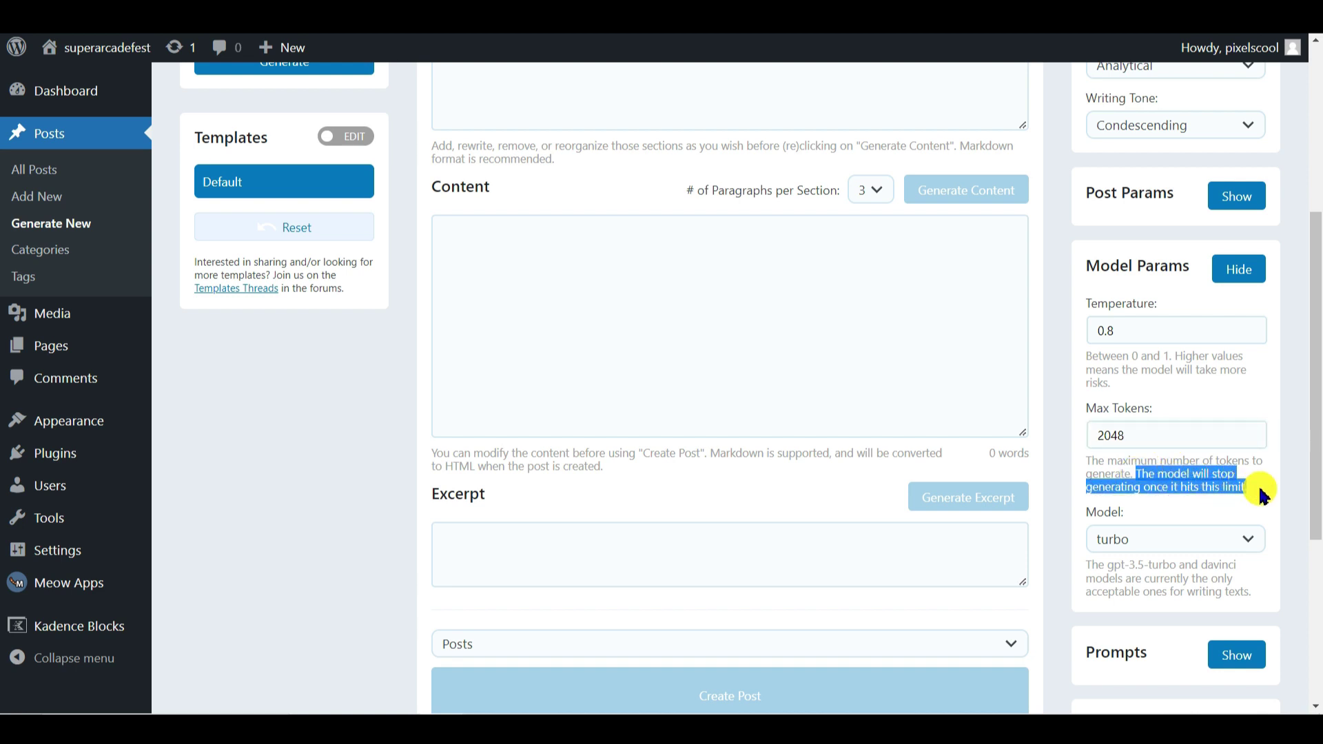
# - Show the Prompts panel and look through the title, section, content and excerpt prompts
pyautogui.scroll(-2, 1263, 496)
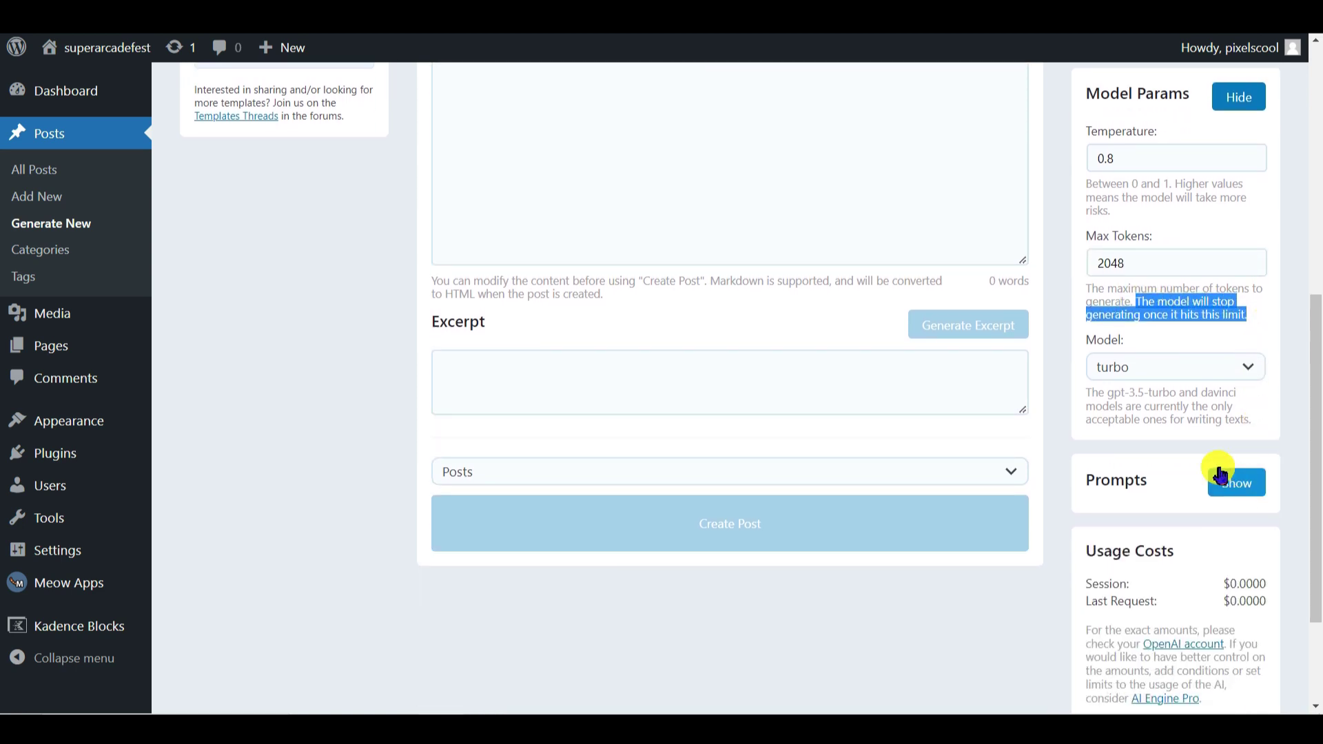
pyautogui.click(1237, 484)
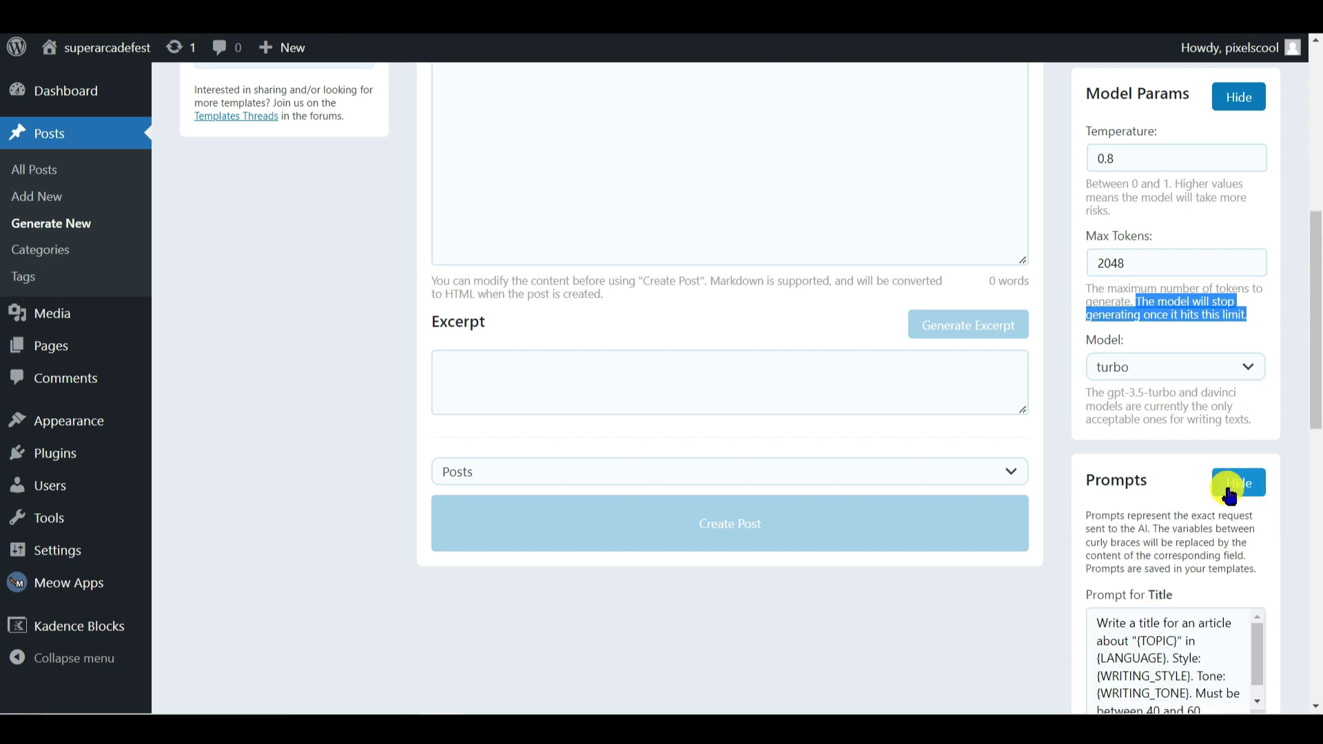
pyautogui.scroll(-2, 1158, 497)
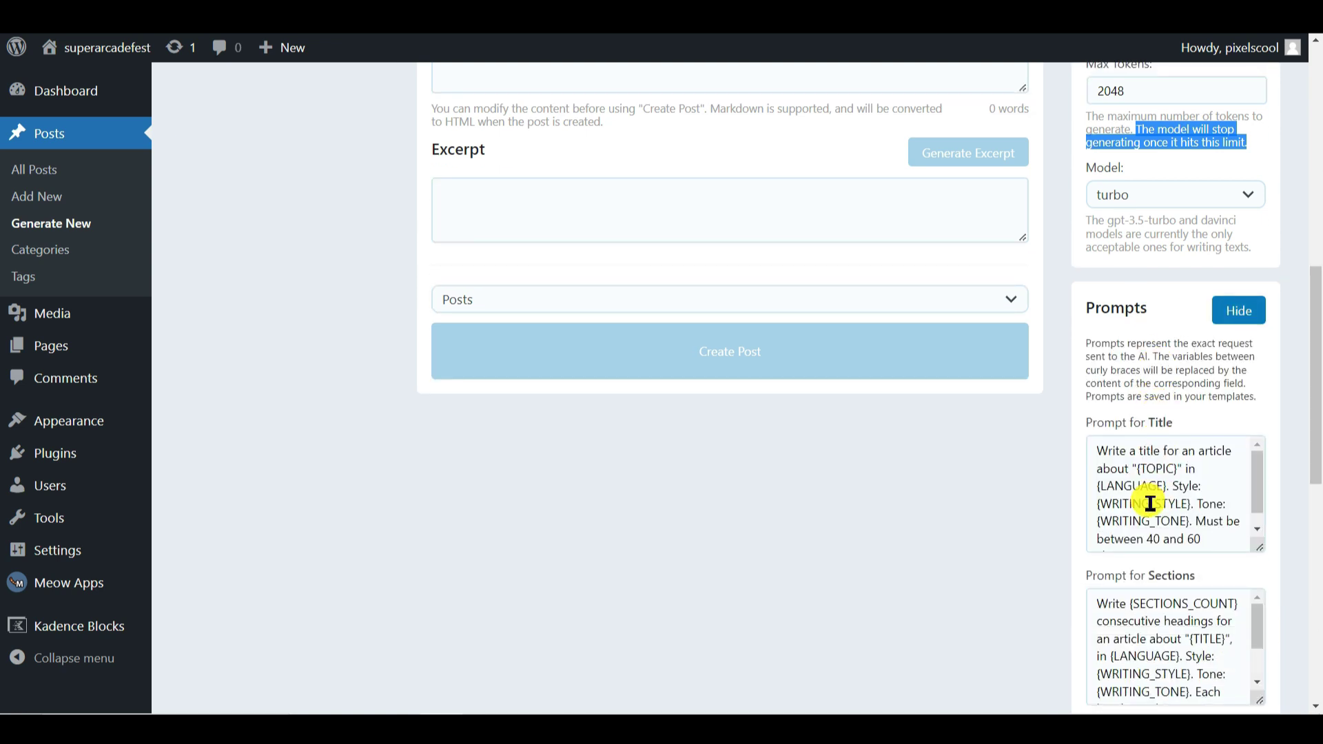
pyautogui.scroll(-1, 1150, 504)
pyautogui.scroll(-3, 1161, 599)
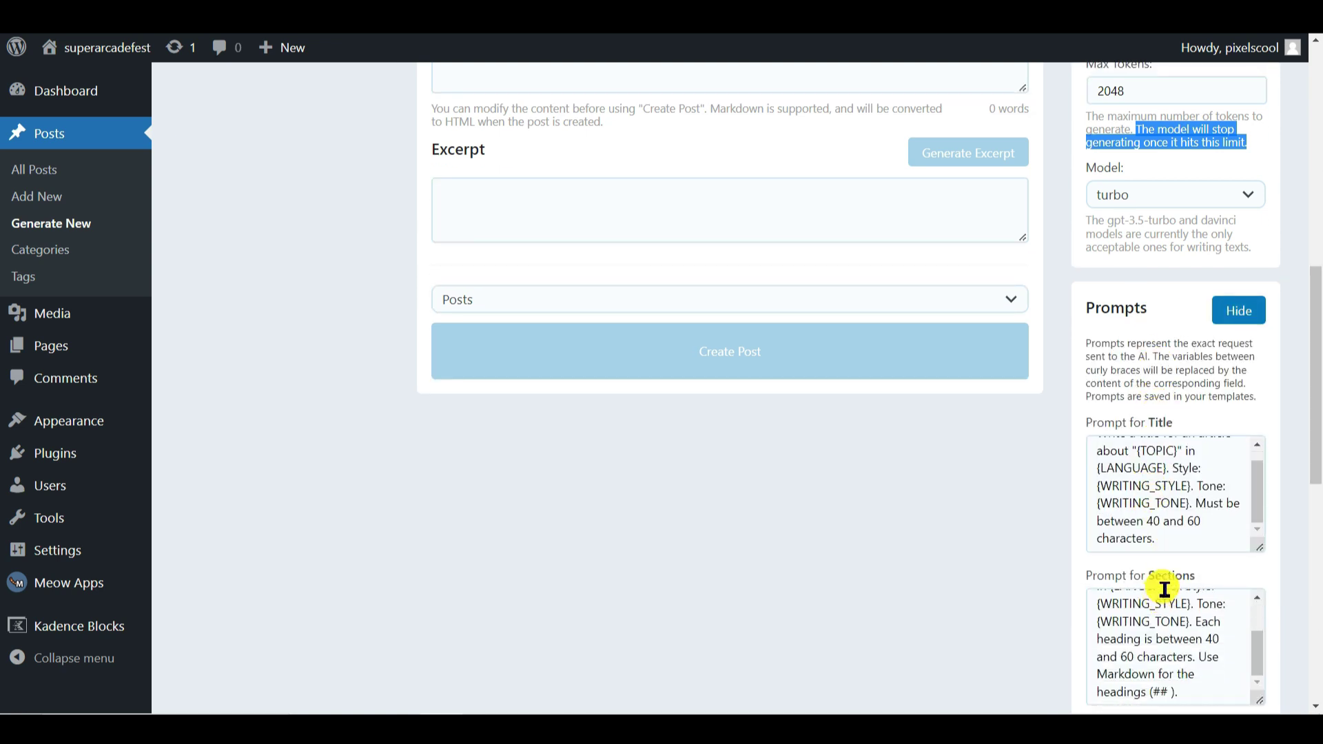
pyautogui.scroll(-3, 1271, 575)
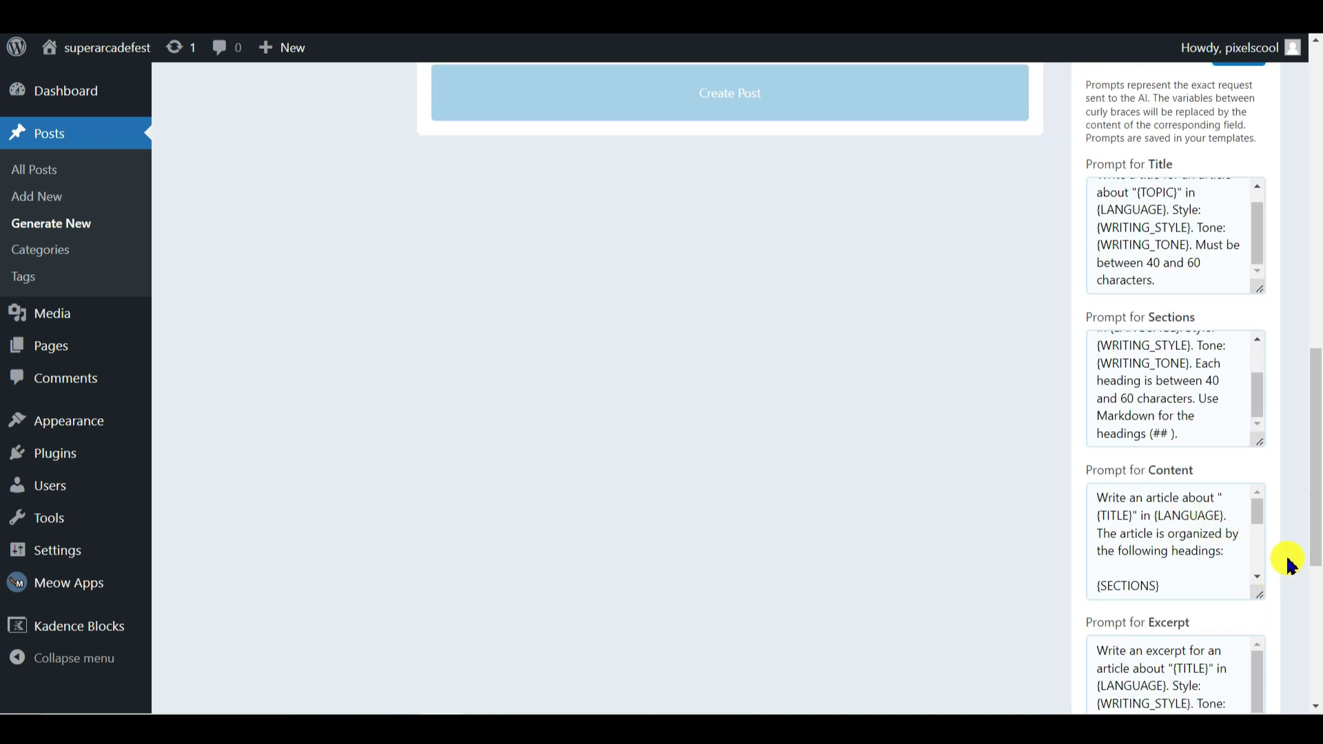
pyautogui.scroll(-2, 1286, 562)
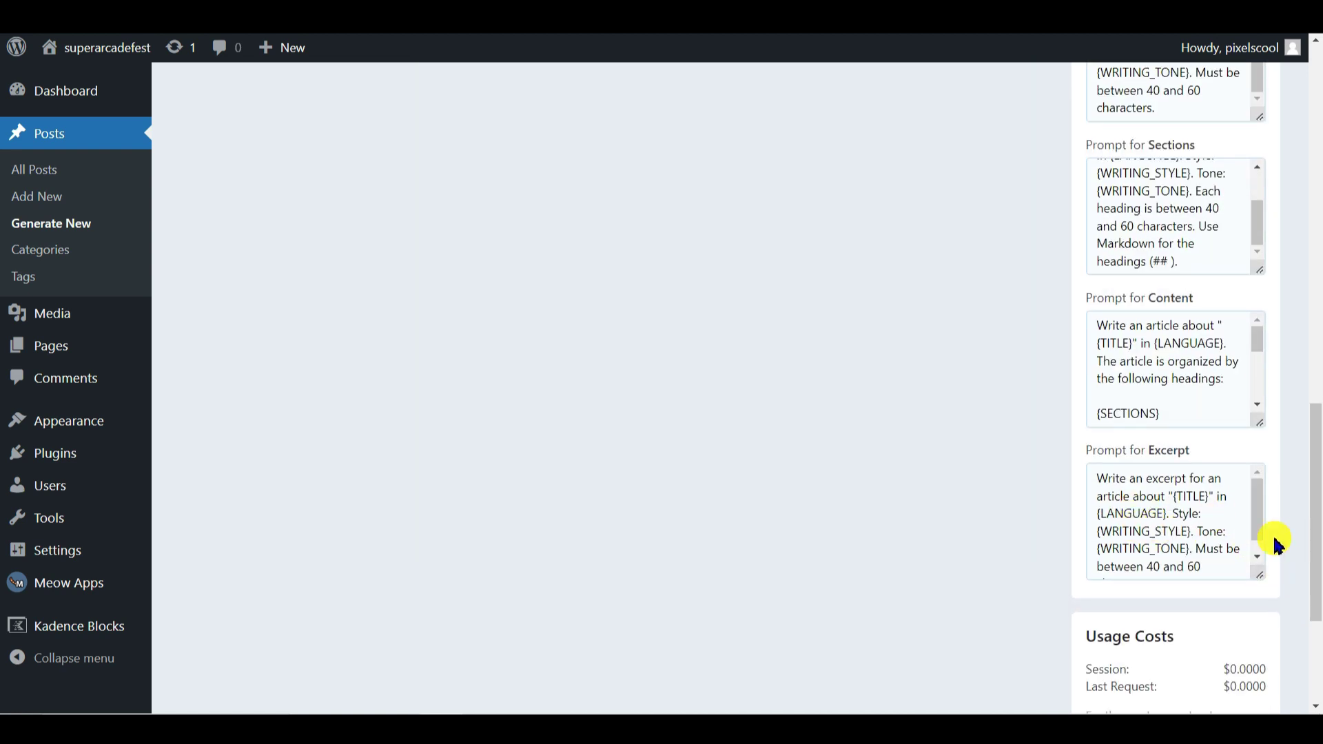
pyautogui.scroll(-2, 1277, 543)
pyautogui.scroll(-3, 1277, 544)
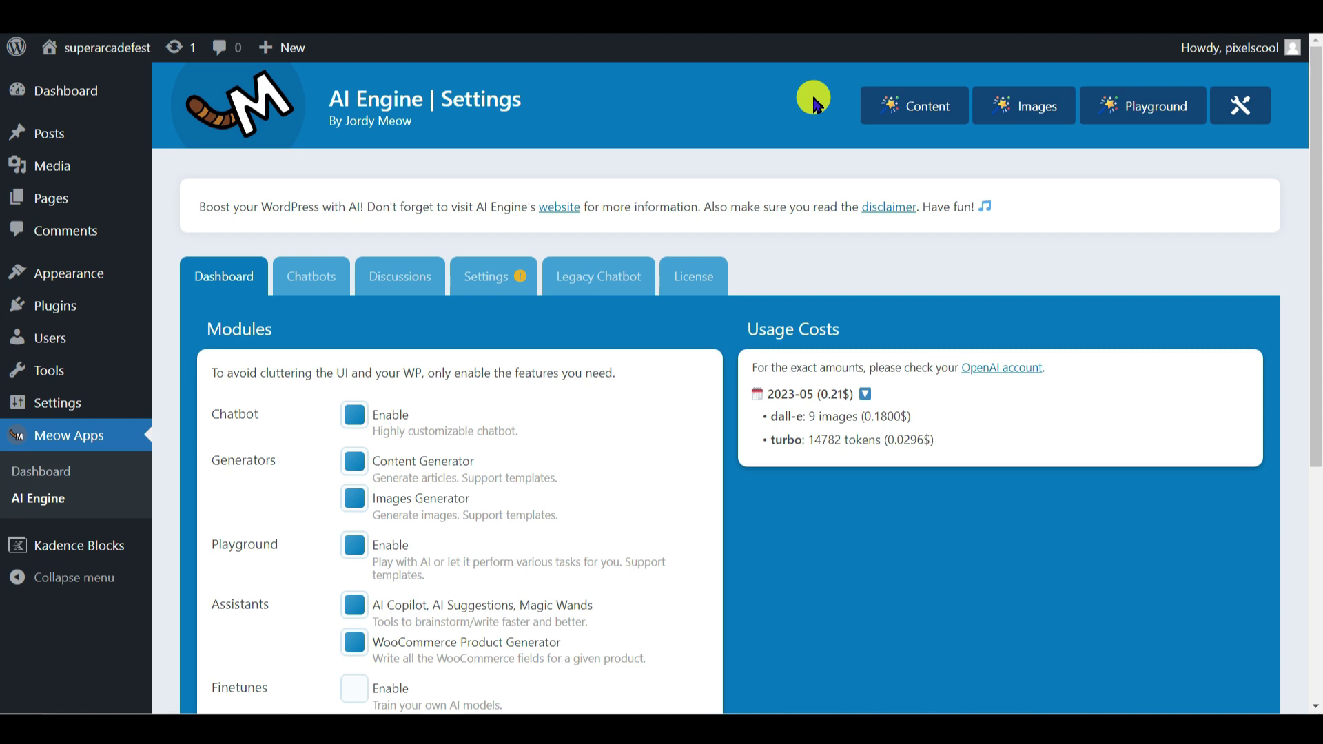
# - In the image generator, paste the red 1980s console description and generate images
pyautogui.click(1009, 114)
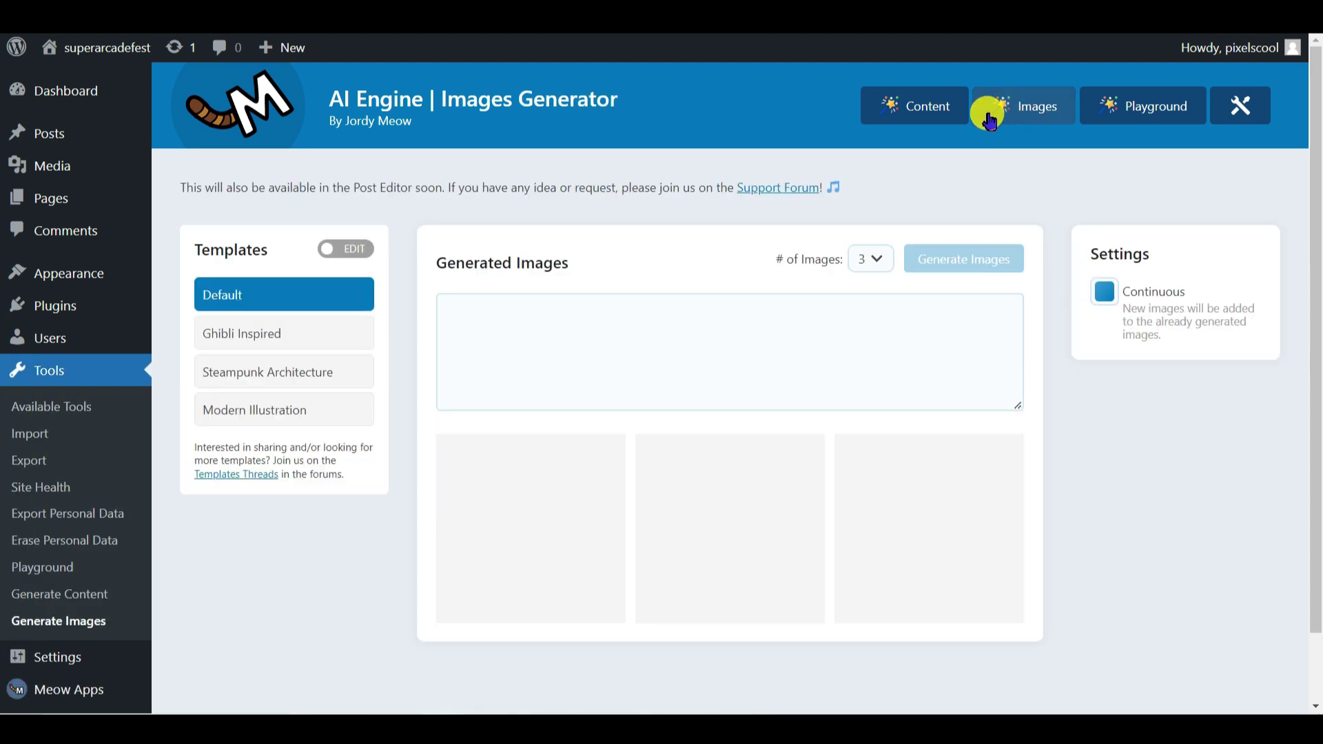
pyautogui.click(680, 318)
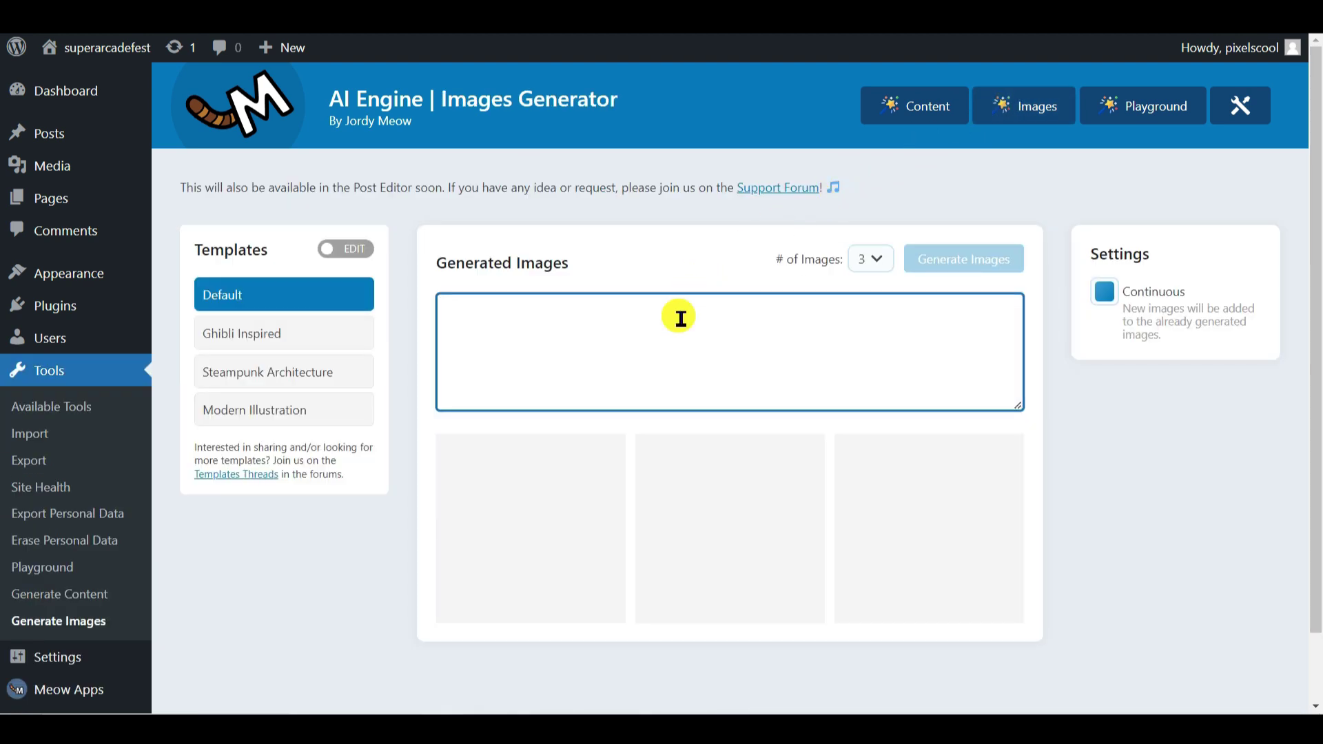
pyautogui.write('A red 1980s games console in front of an abstract 1980s dark background')
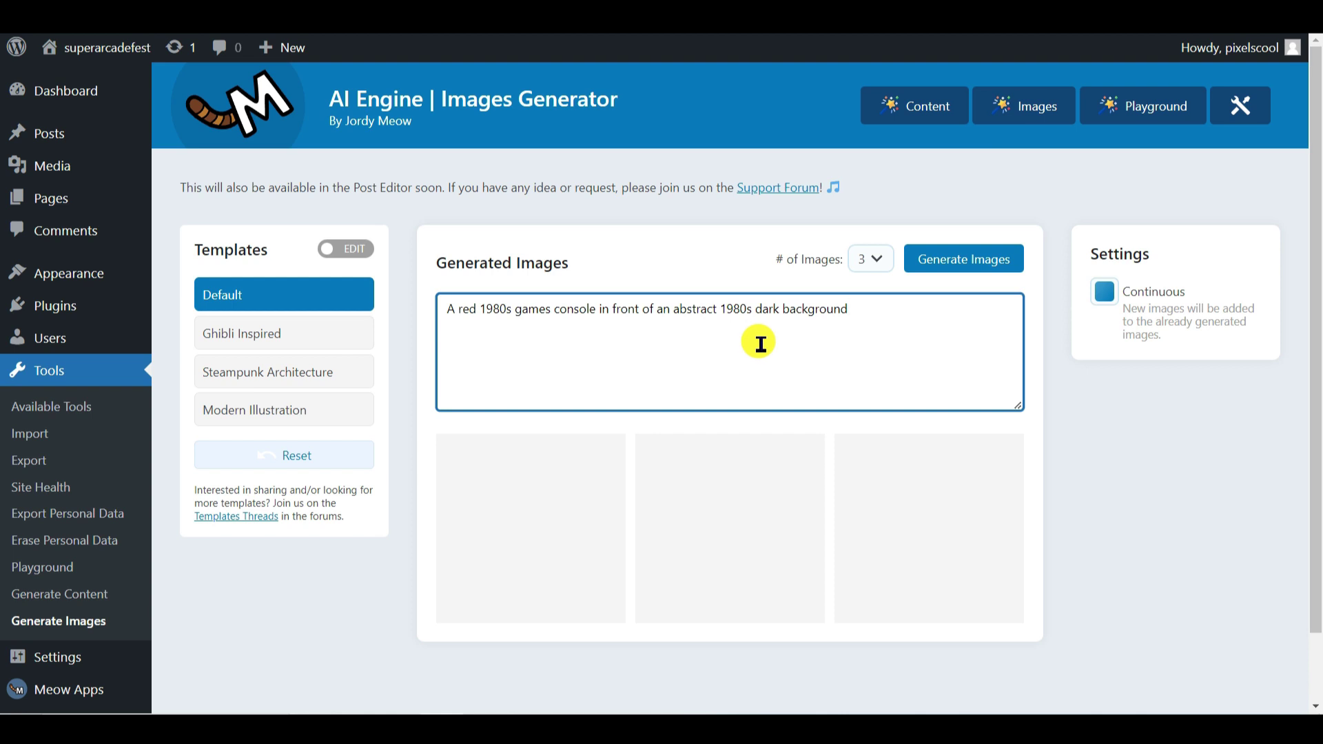
pyautogui.click(987, 268)
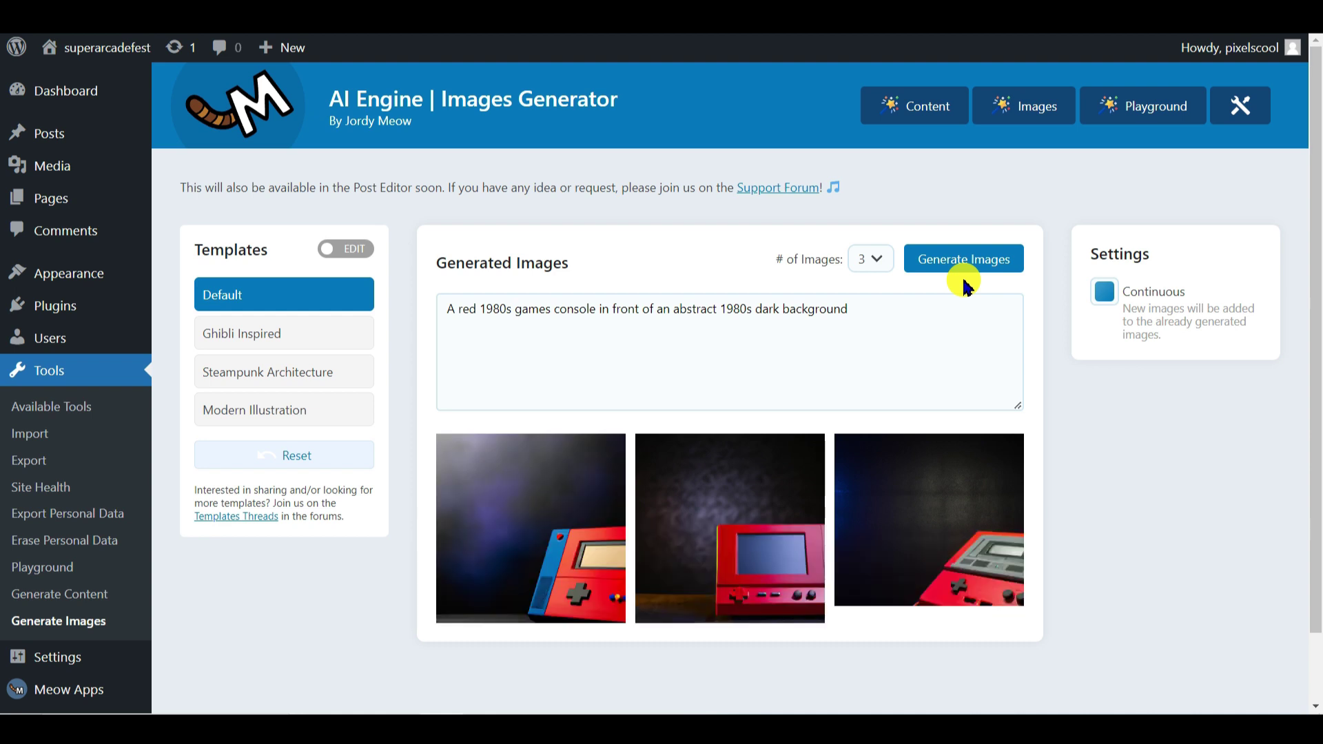
pyautogui.scroll(-2, 1083, 420)
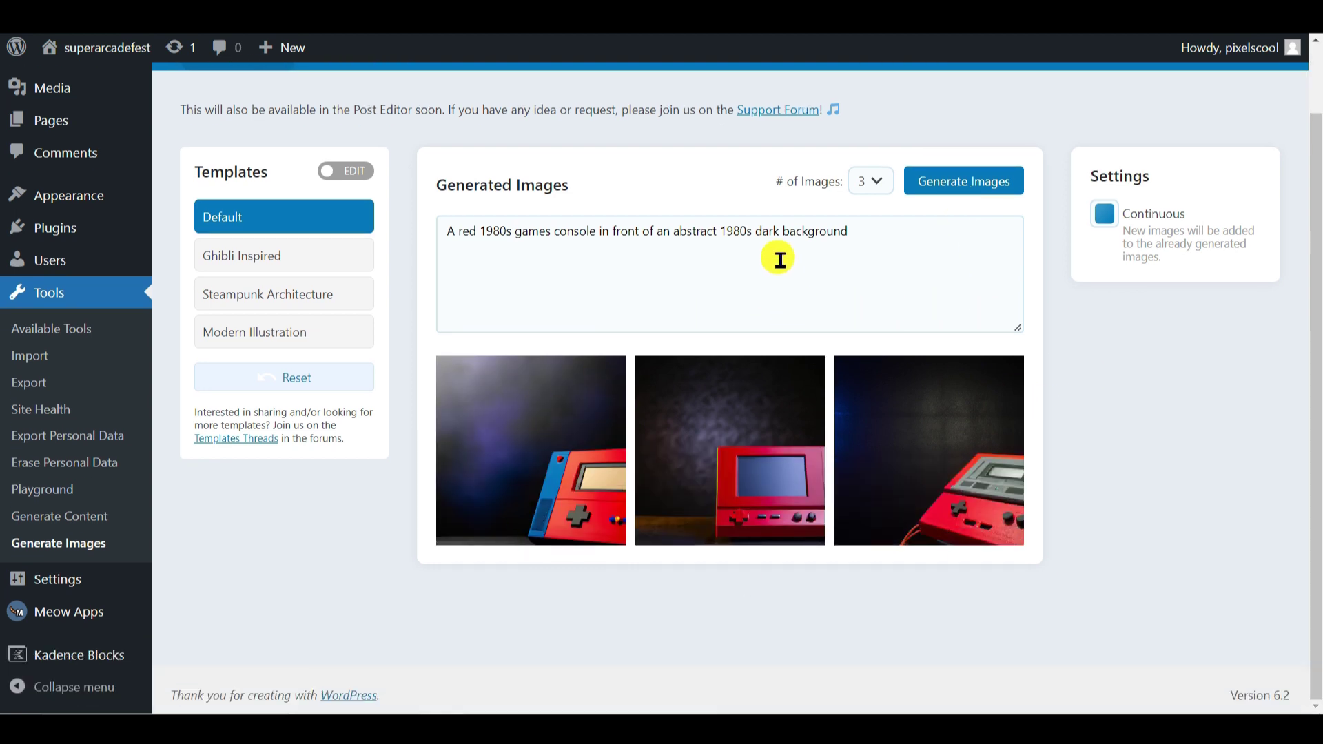
# - Remove 'dark' from the prompt, generate three more images, and open the pixel-mosaic one
pyautogui.doubleClick(768, 232)
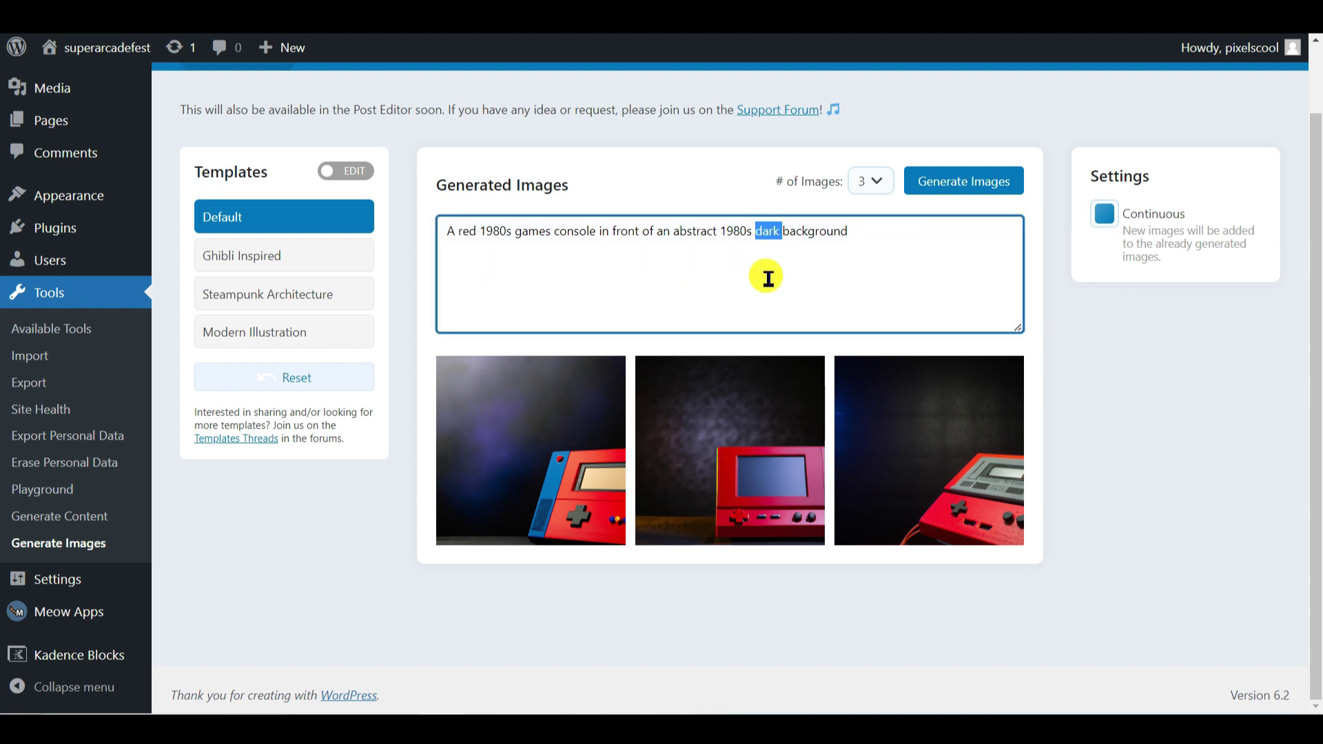
pyautogui.press('BackSpace')
pyautogui.click(979, 183)
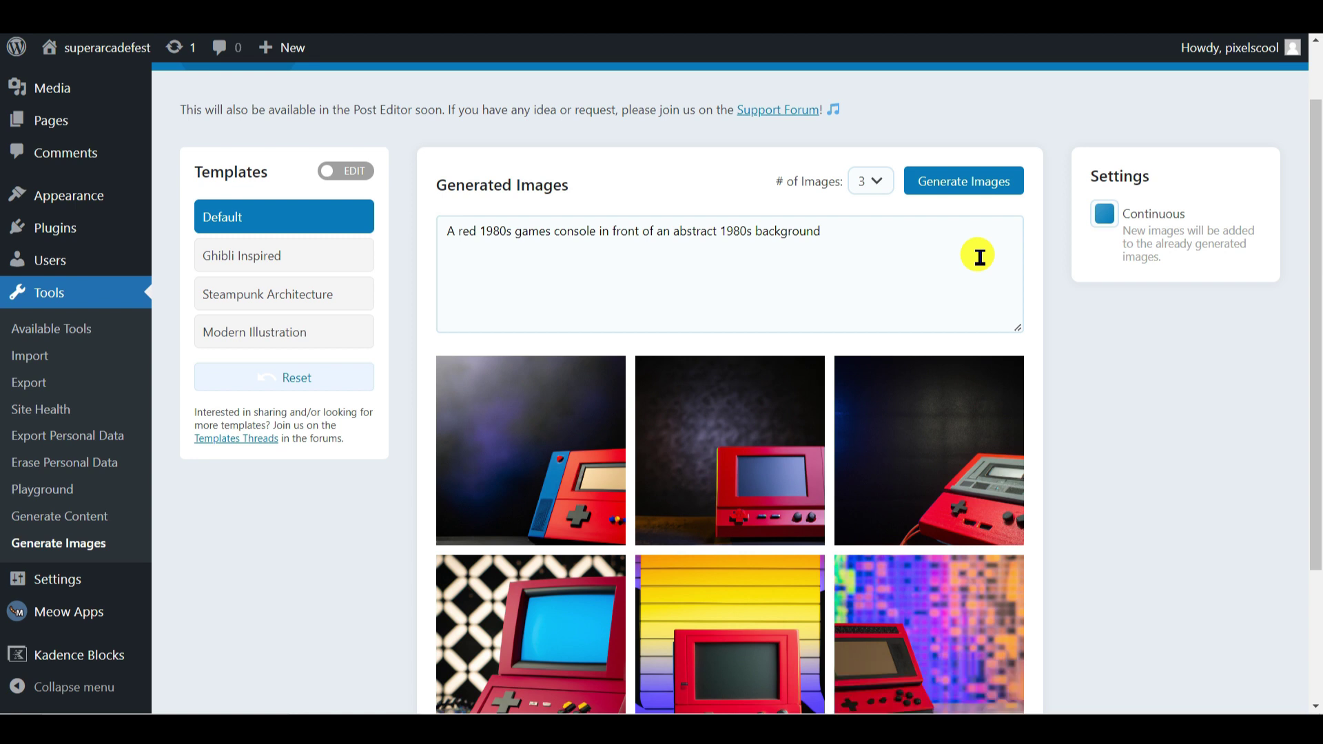
pyautogui.scroll(-1, 1086, 341)
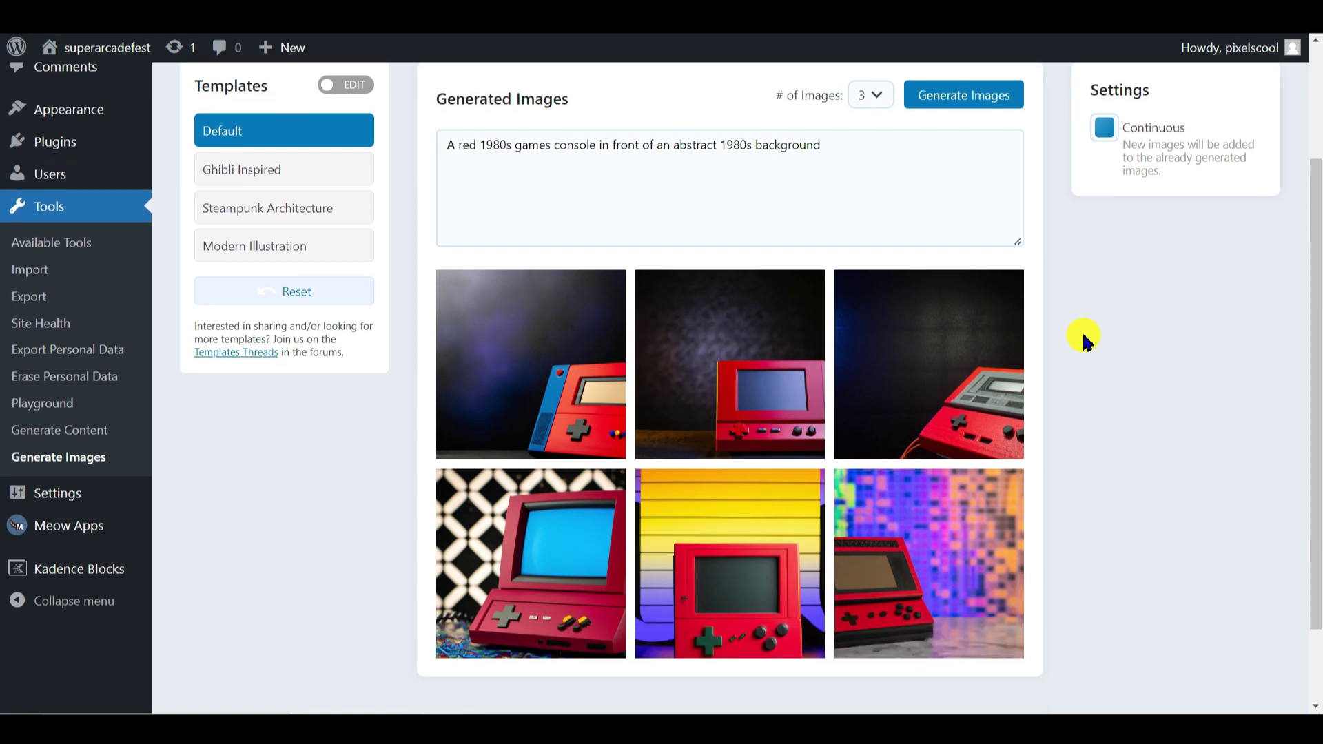
pyautogui.scroll(-1, 1083, 339)
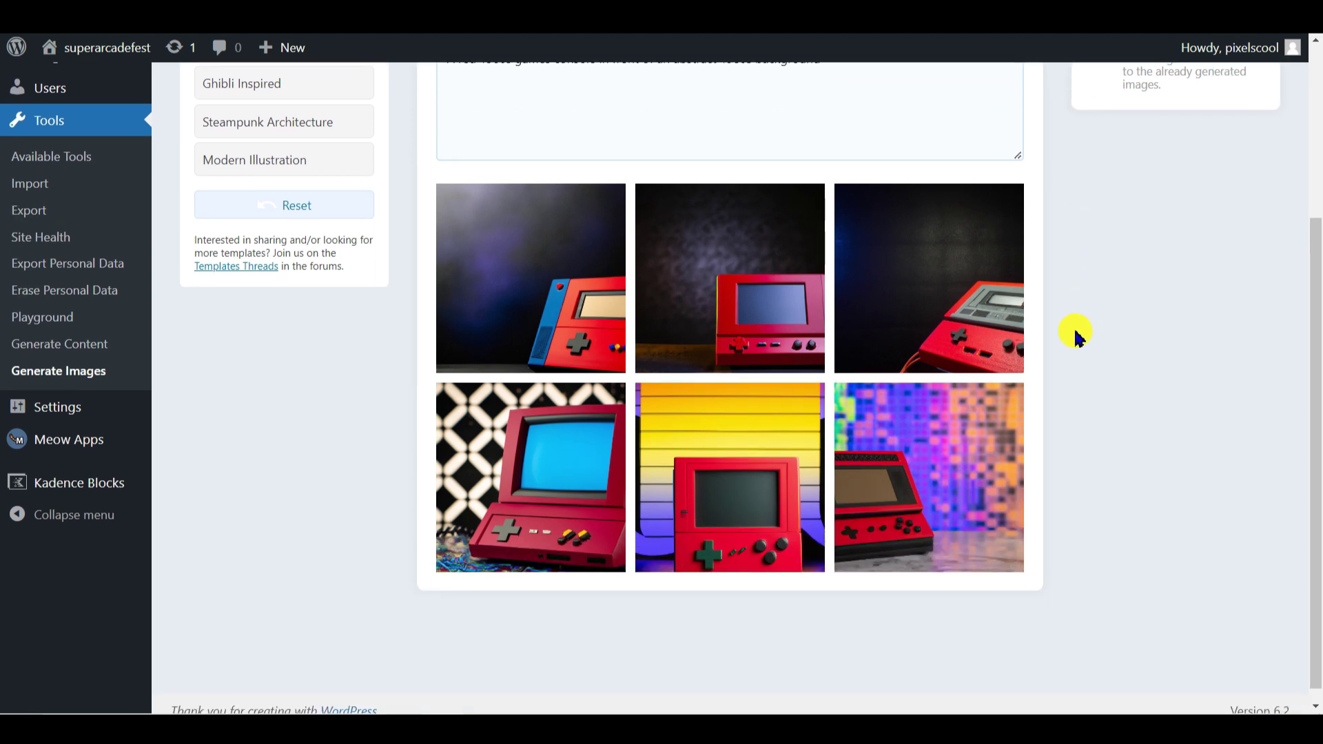
pyautogui.click(936, 469)
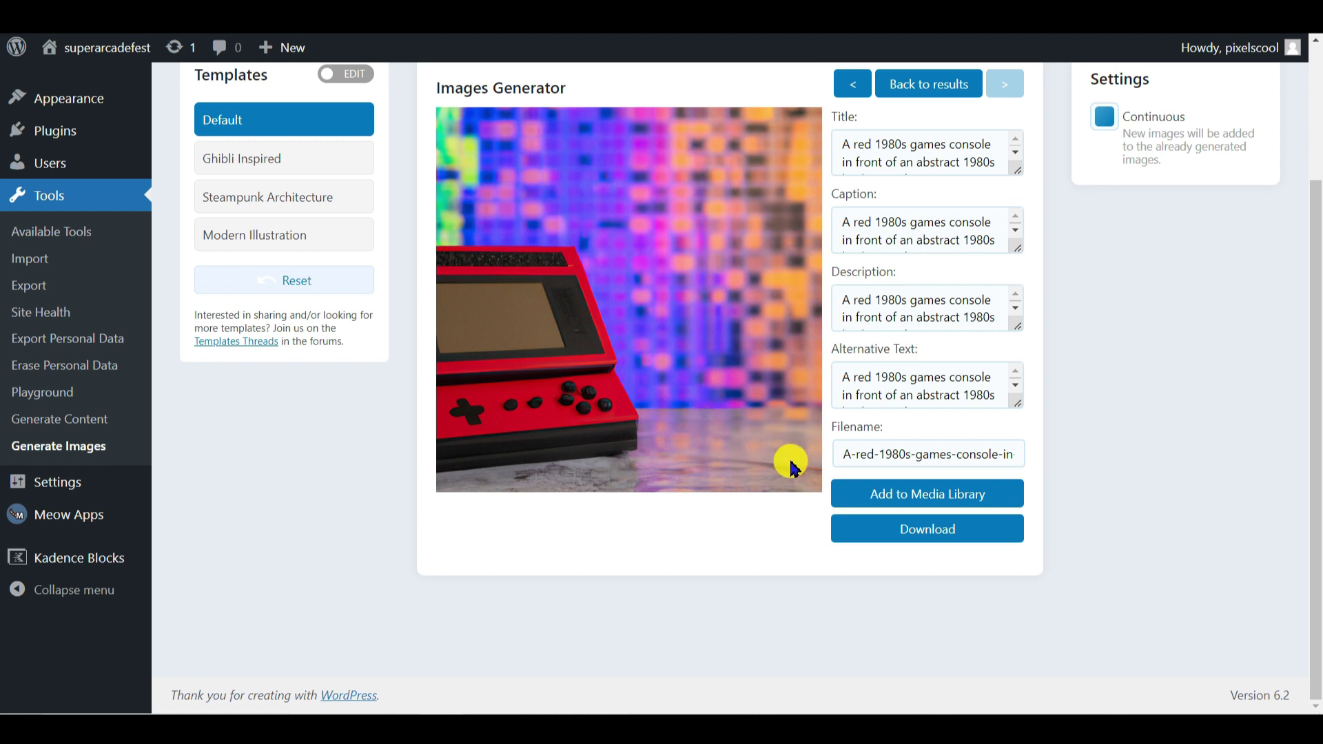
# - Add the pixel-mosaic red console image to the Media Library
pyautogui.click(858, 494)
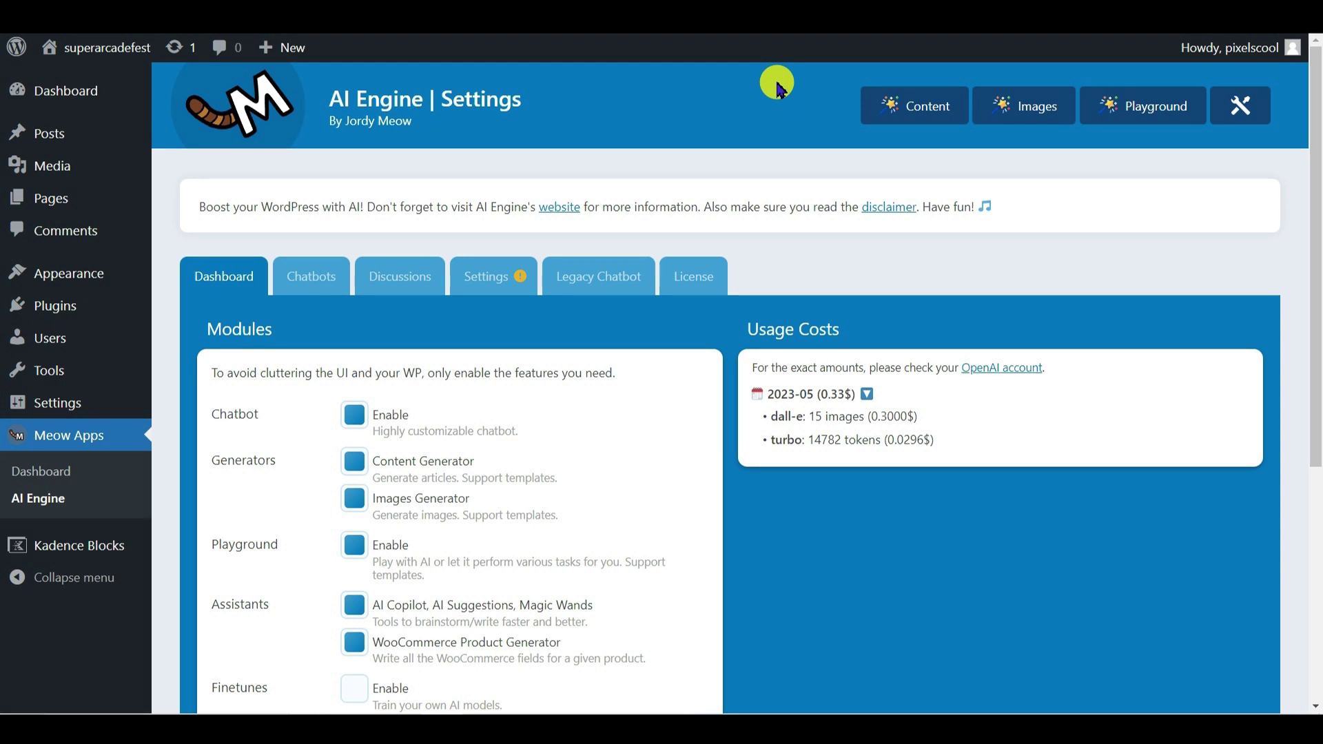
# - Grammar-check 'all your base are belong to' with the Playground's Text Corrector and select the reply
pyautogui.click(1122, 111)
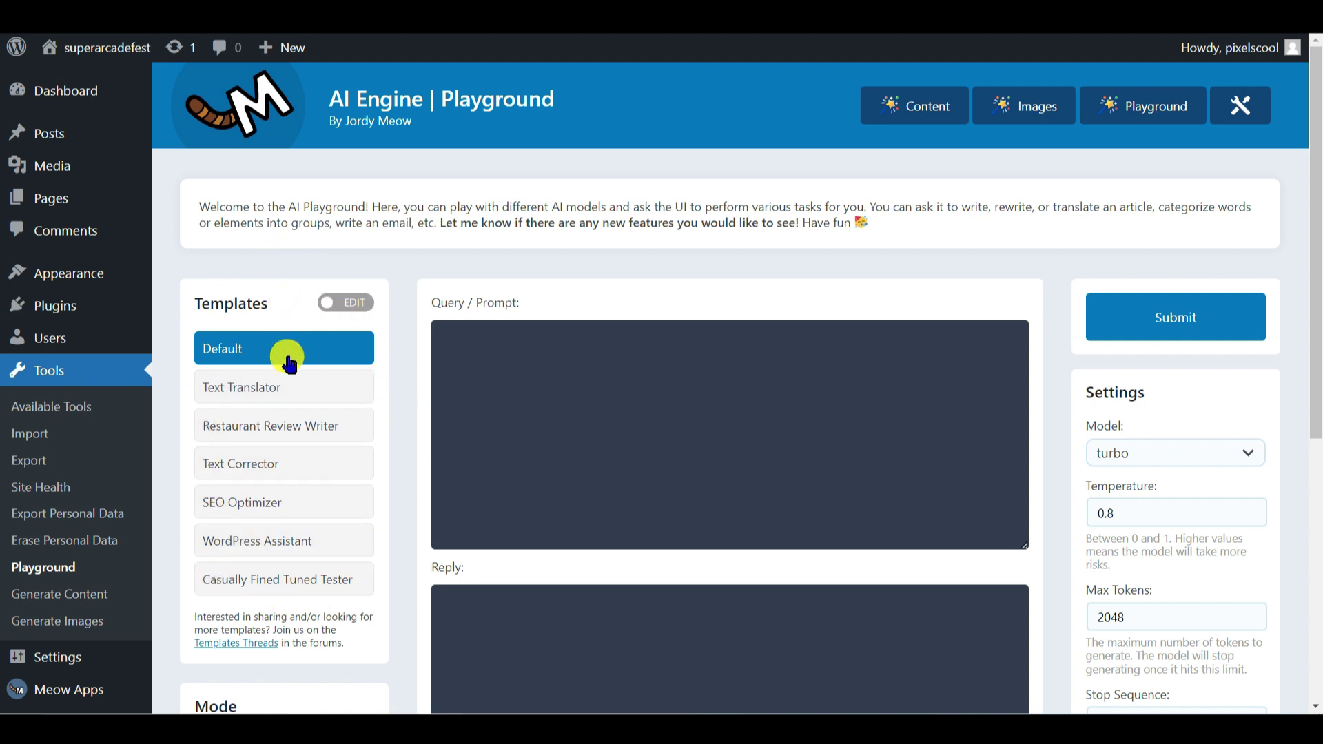
pyautogui.click(302, 458)
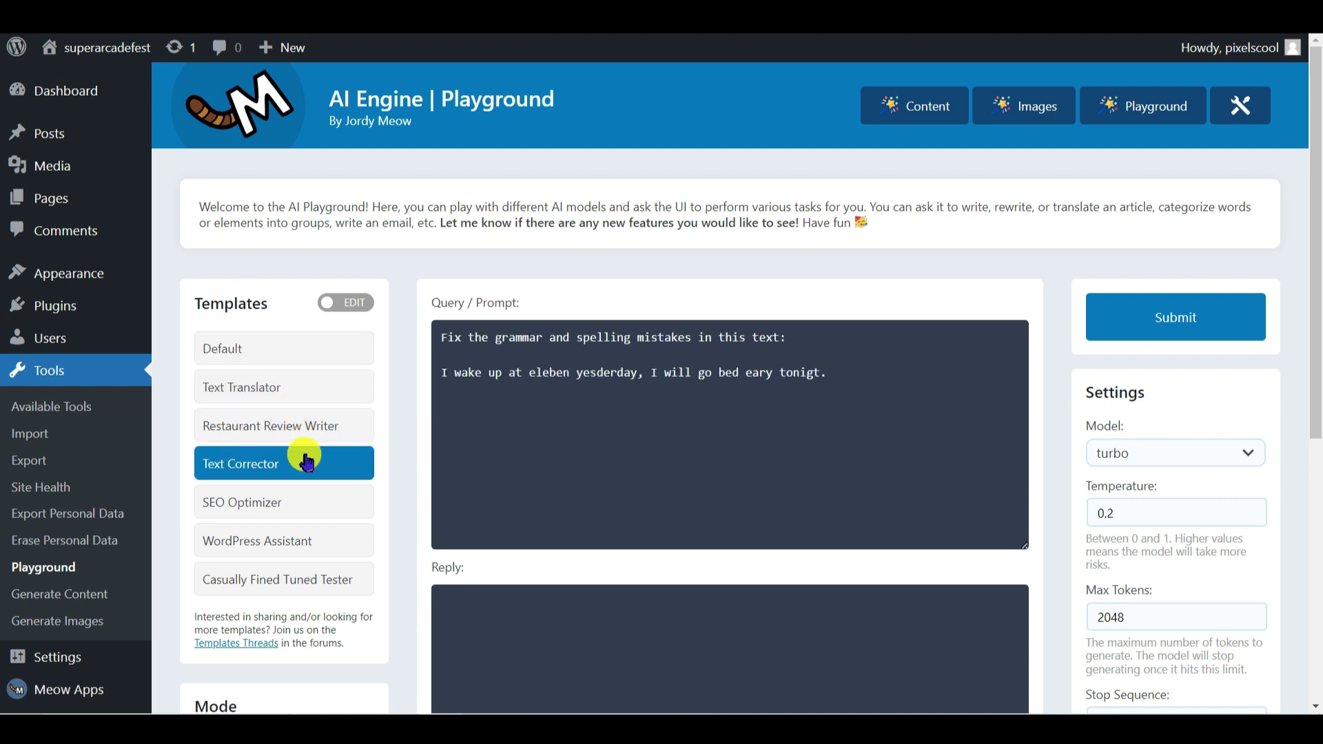
pyautogui.tripleClick(524, 377)
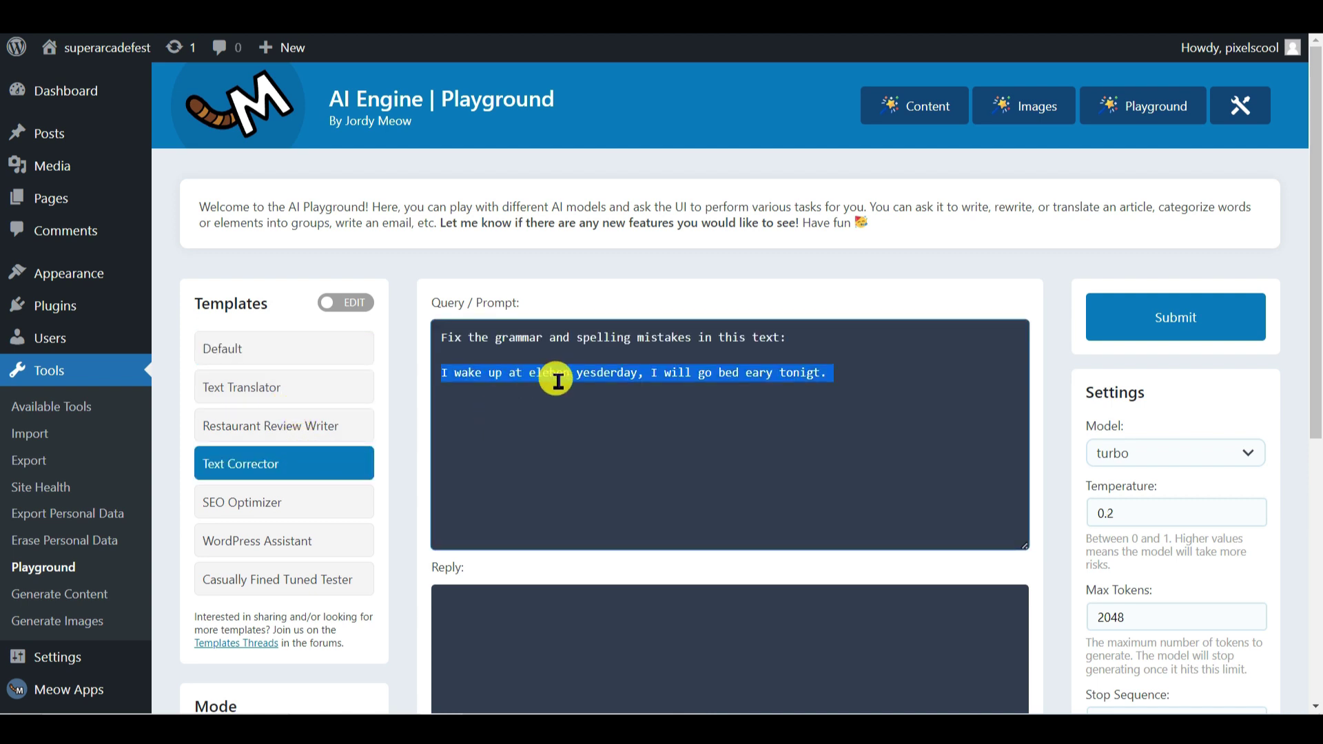
pyautogui.write('all your base ar')
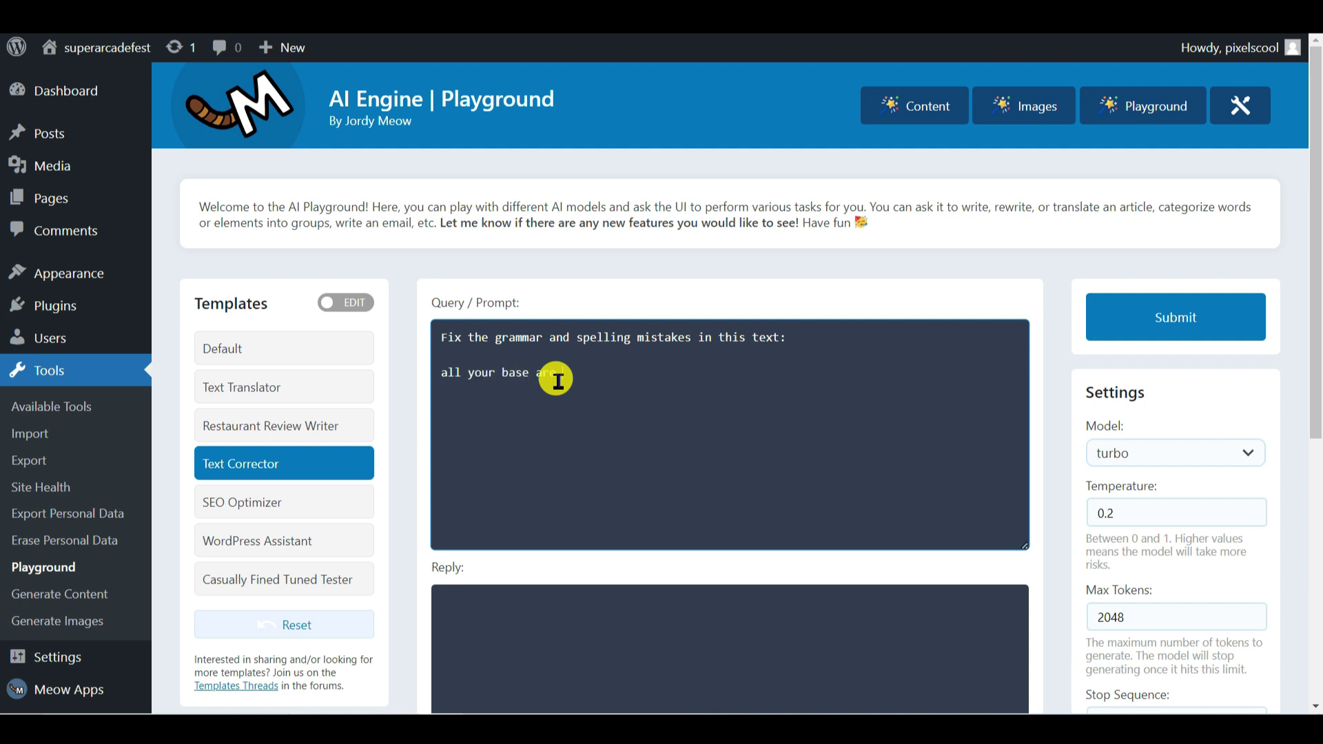
pyautogui.write('e belong to us')
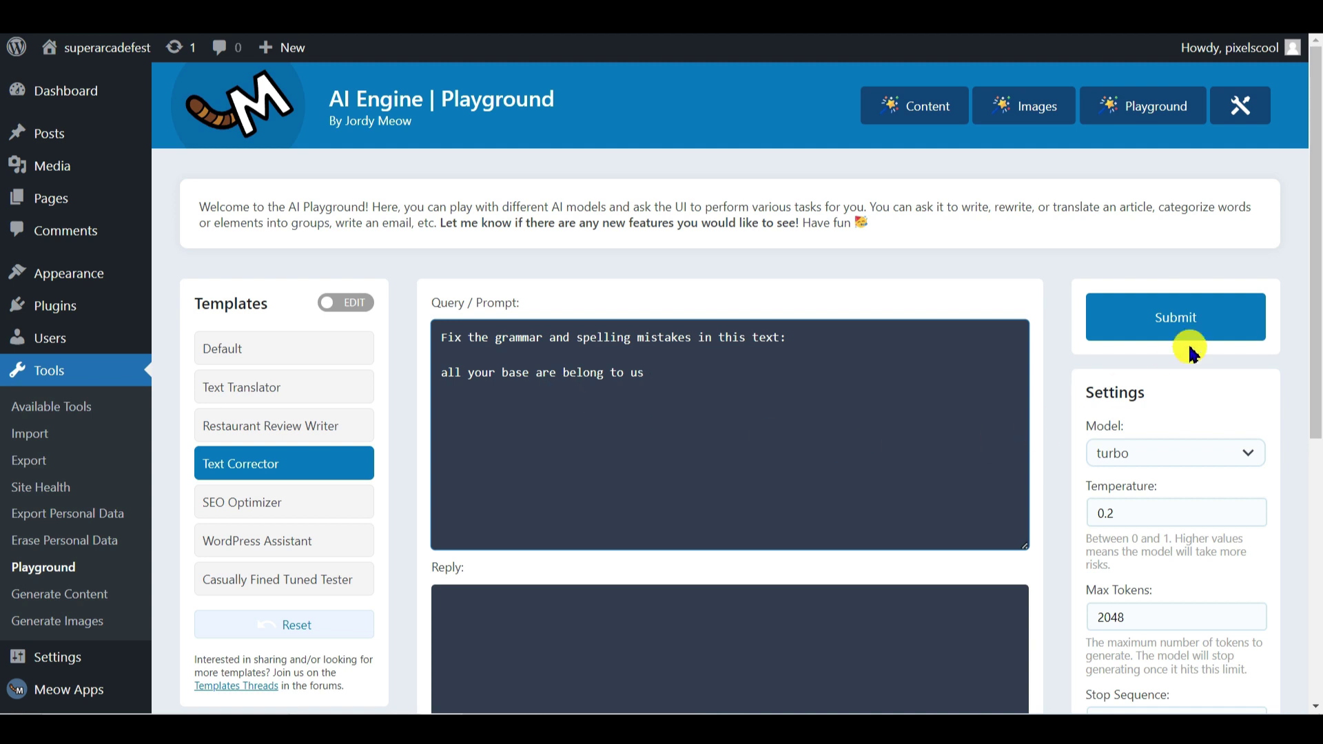
pyautogui.click(1258, 314)
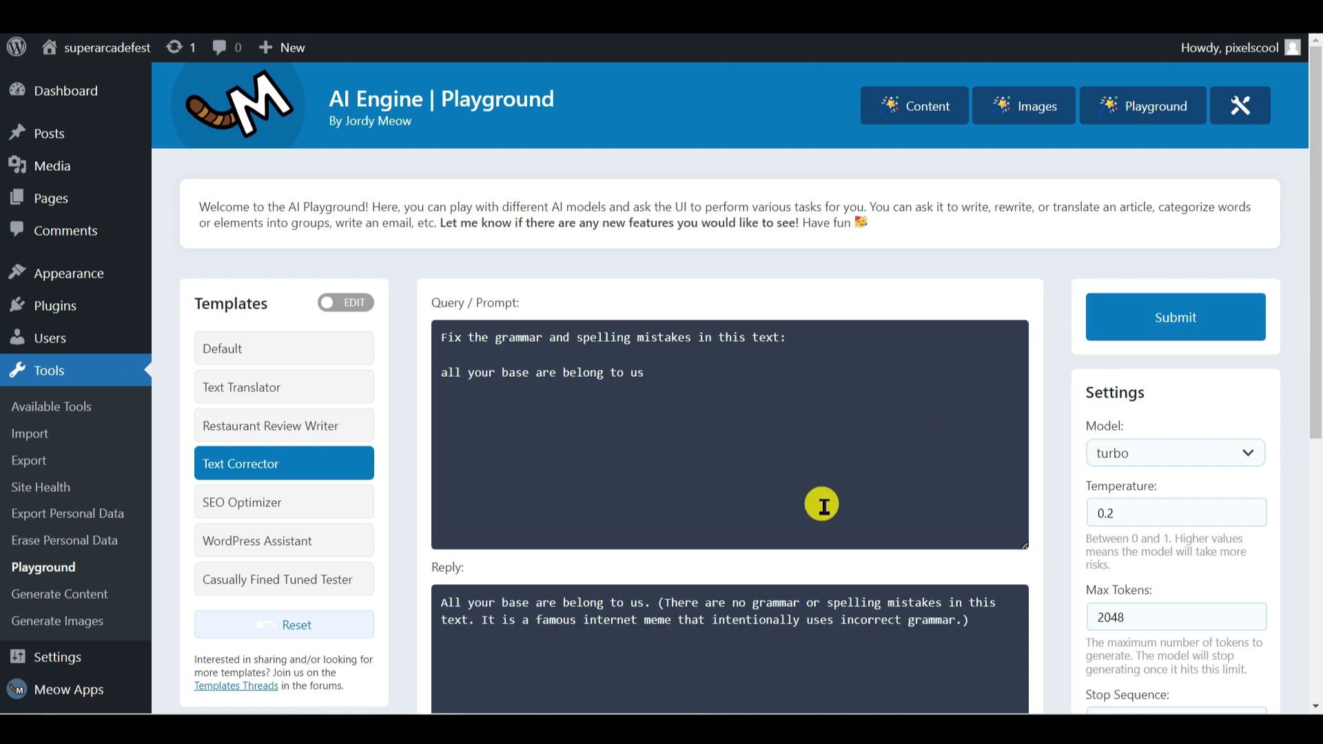
pyautogui.tripleClick(763, 616)
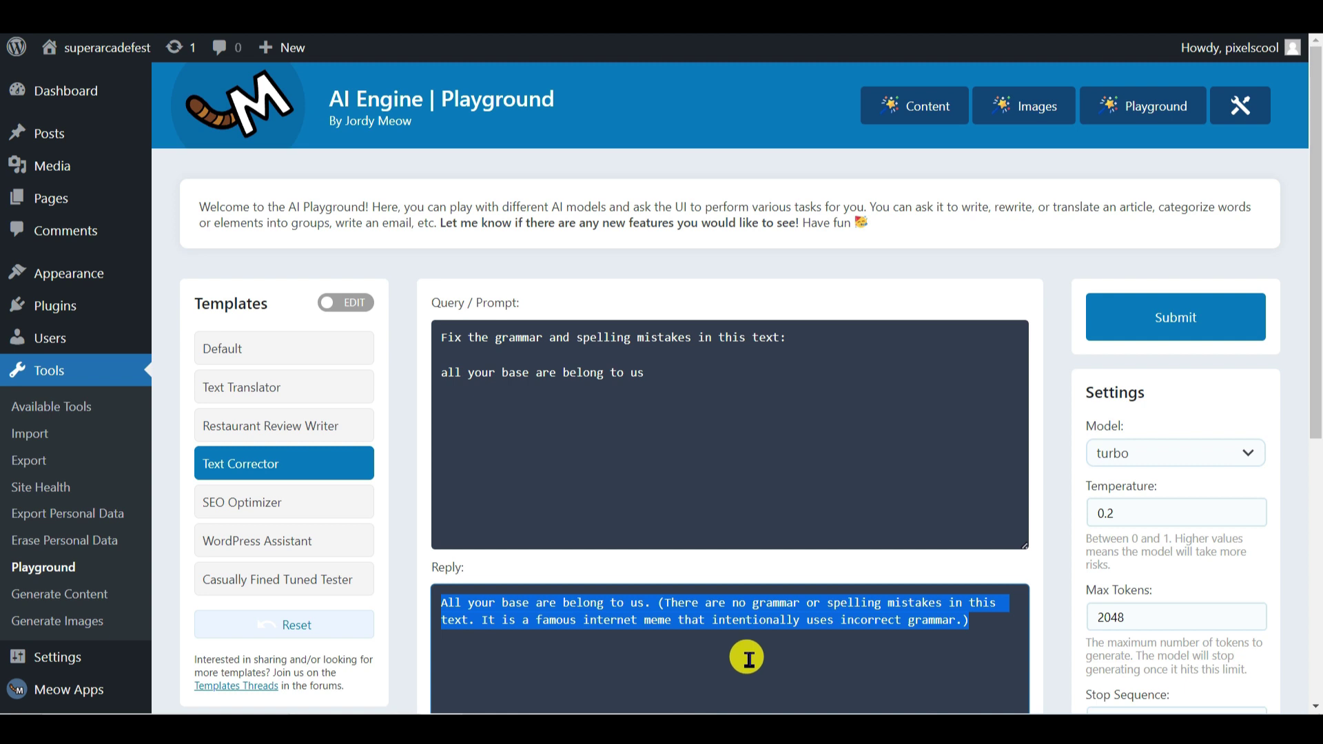
# - Translate the phrase into French with Text Translator and select the translation
pyautogui.click(350, 394)
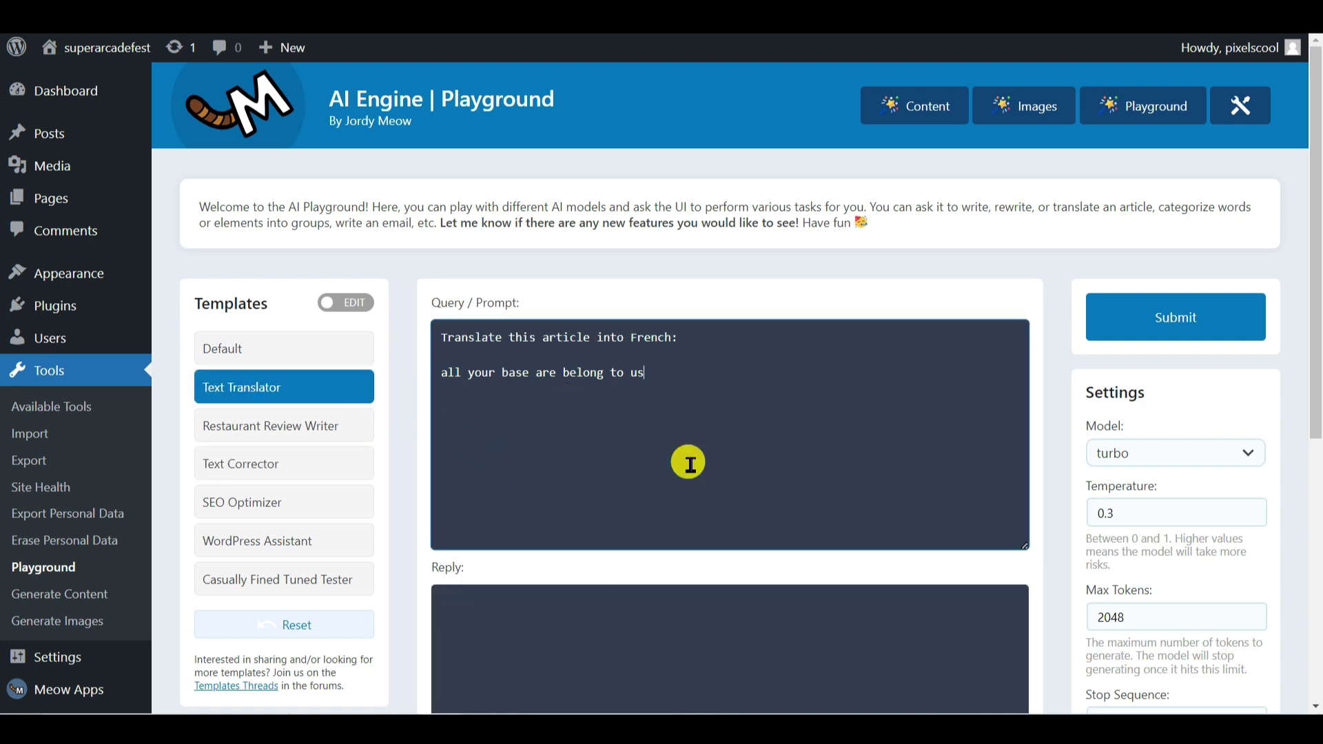
pyautogui.click(1211, 319)
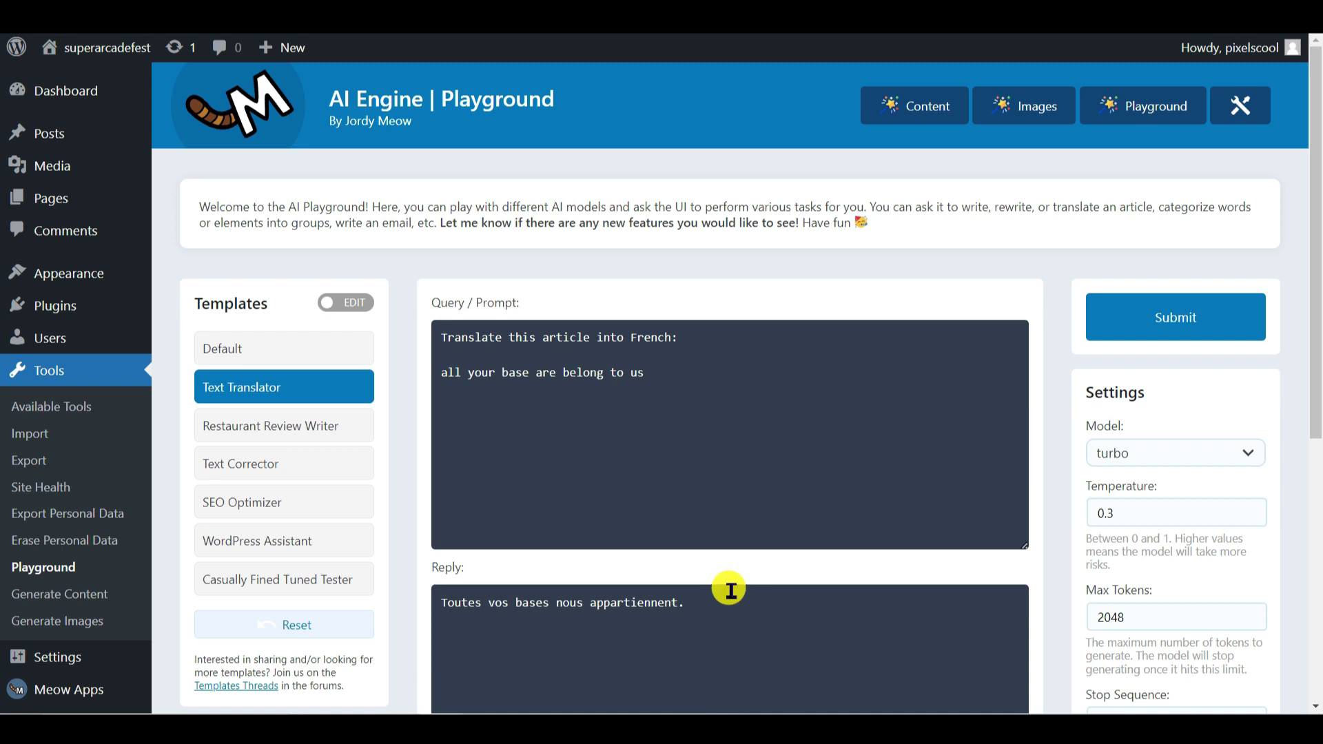
pyautogui.moveTo(724, 600); pyautogui.dragTo(424, 610)
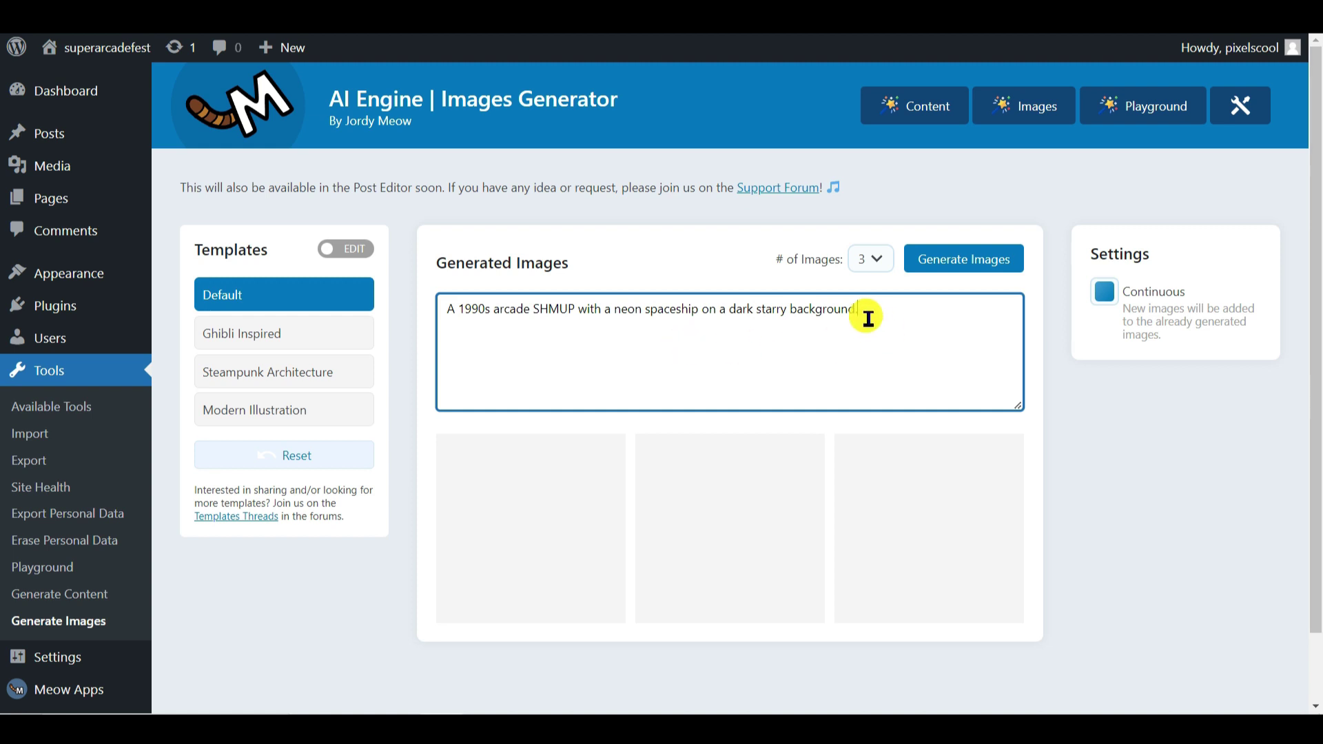
# - Generate three neon spaceship images from the 1990s arcade SHMUP prompt and view the third one's details
pyautogui.moveTo(866, 315); pyautogui.dragTo(464, 307)
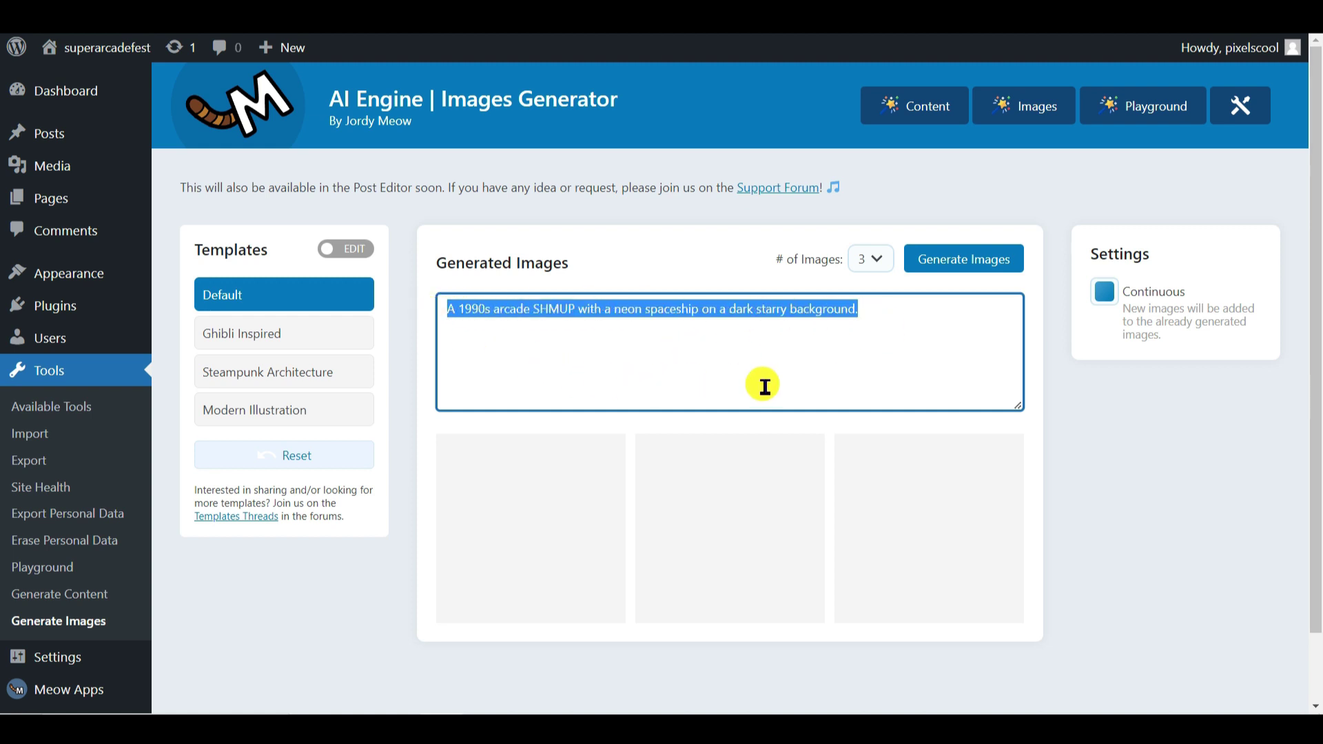
pyautogui.click(954, 269)
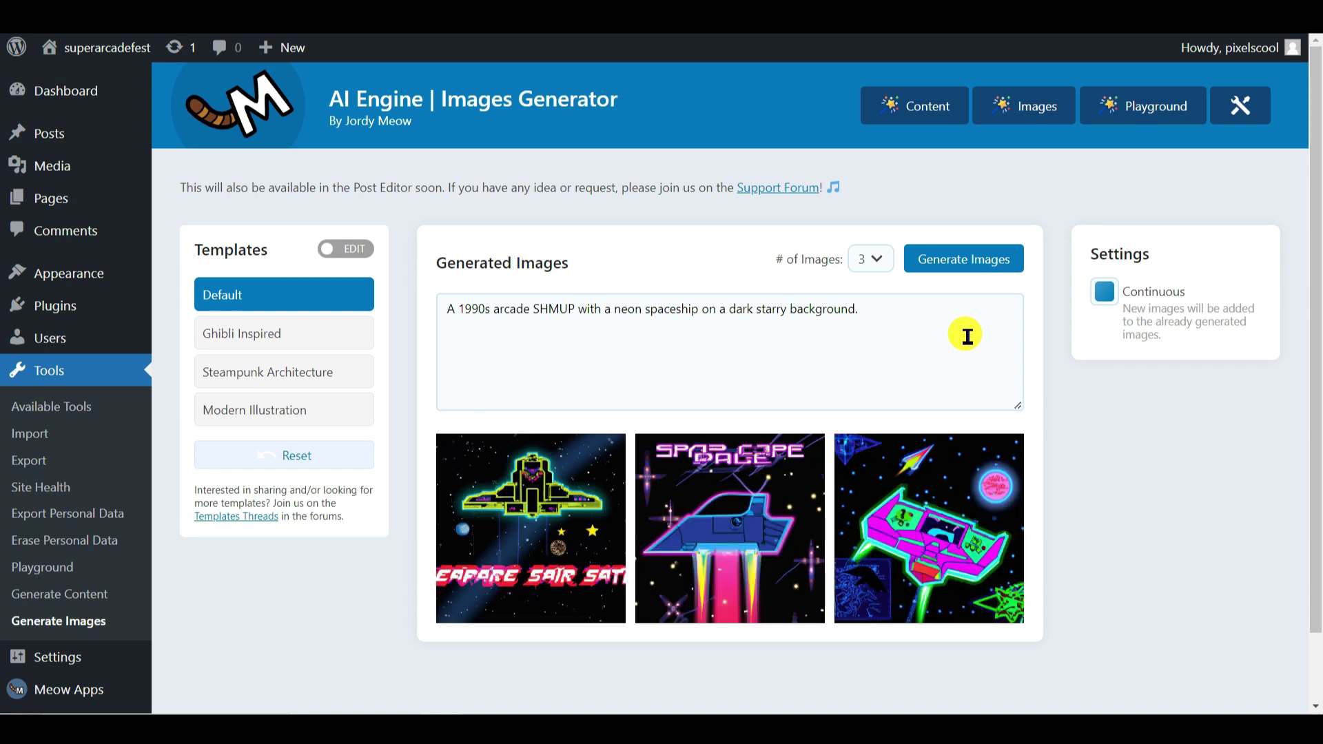
pyautogui.click(932, 529)
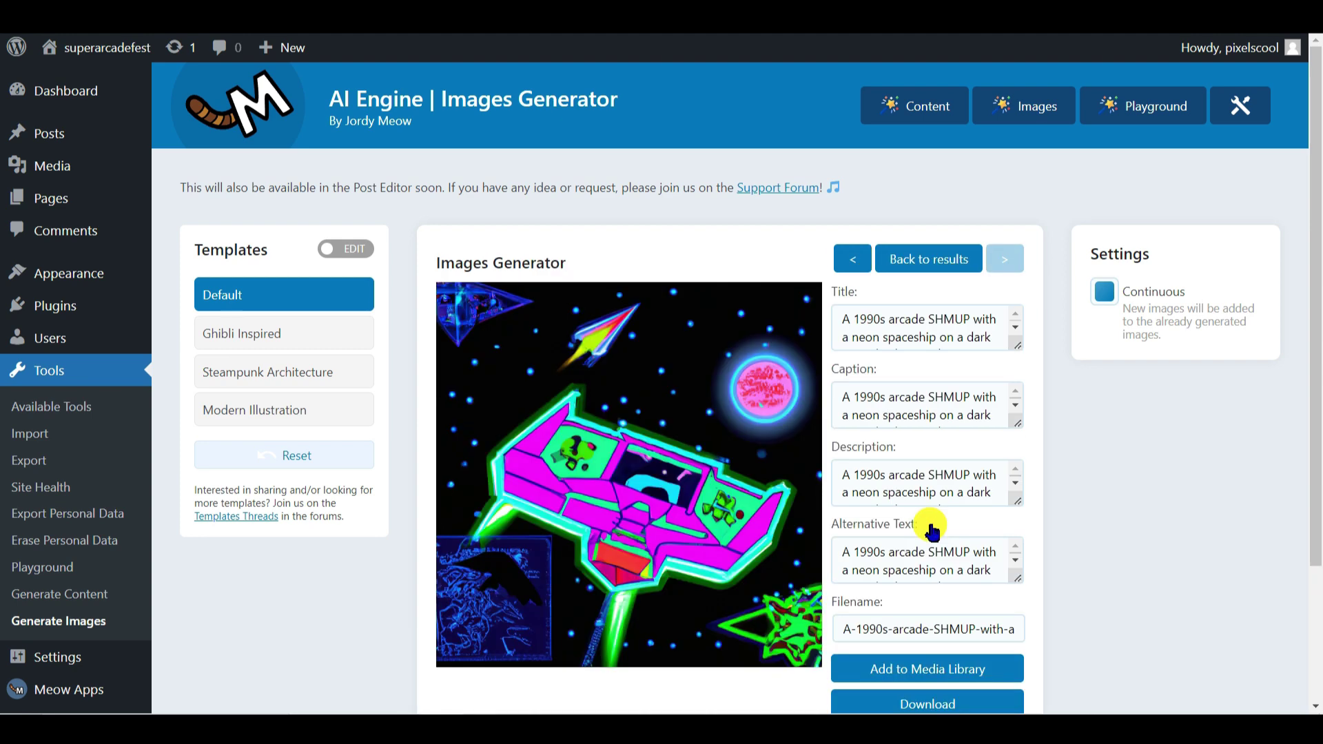
# - Return to the image grid and open the second ship, the blue one with pink thrusters
pyautogui.scroll(-1, 1103, 539)
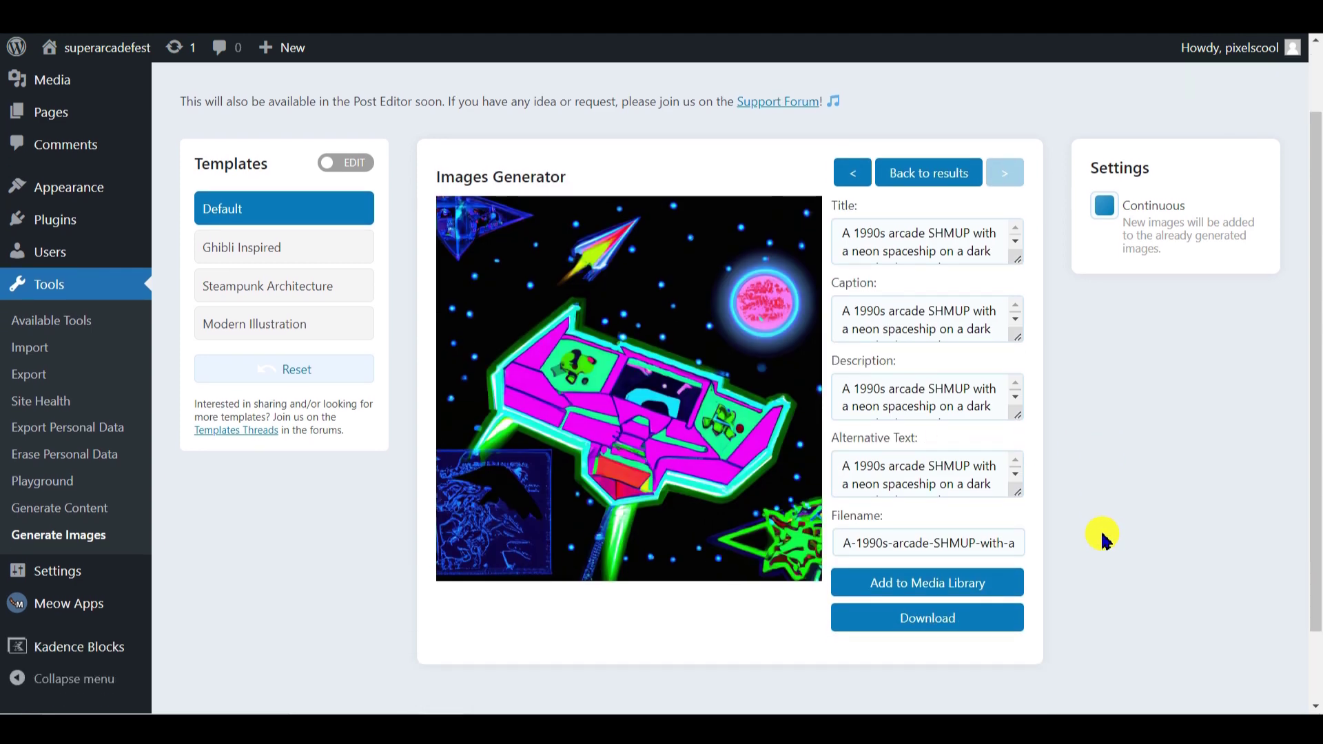
pyautogui.click(918, 177)
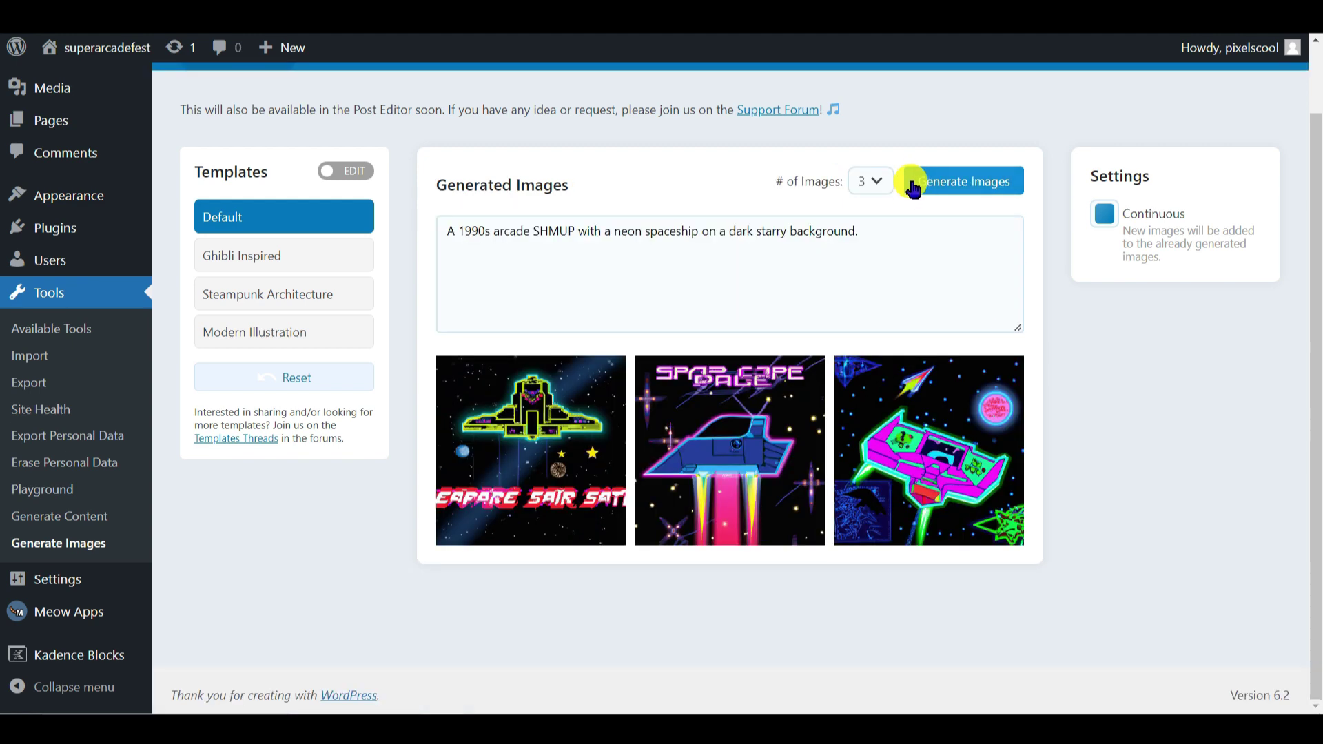
pyautogui.click(772, 434)
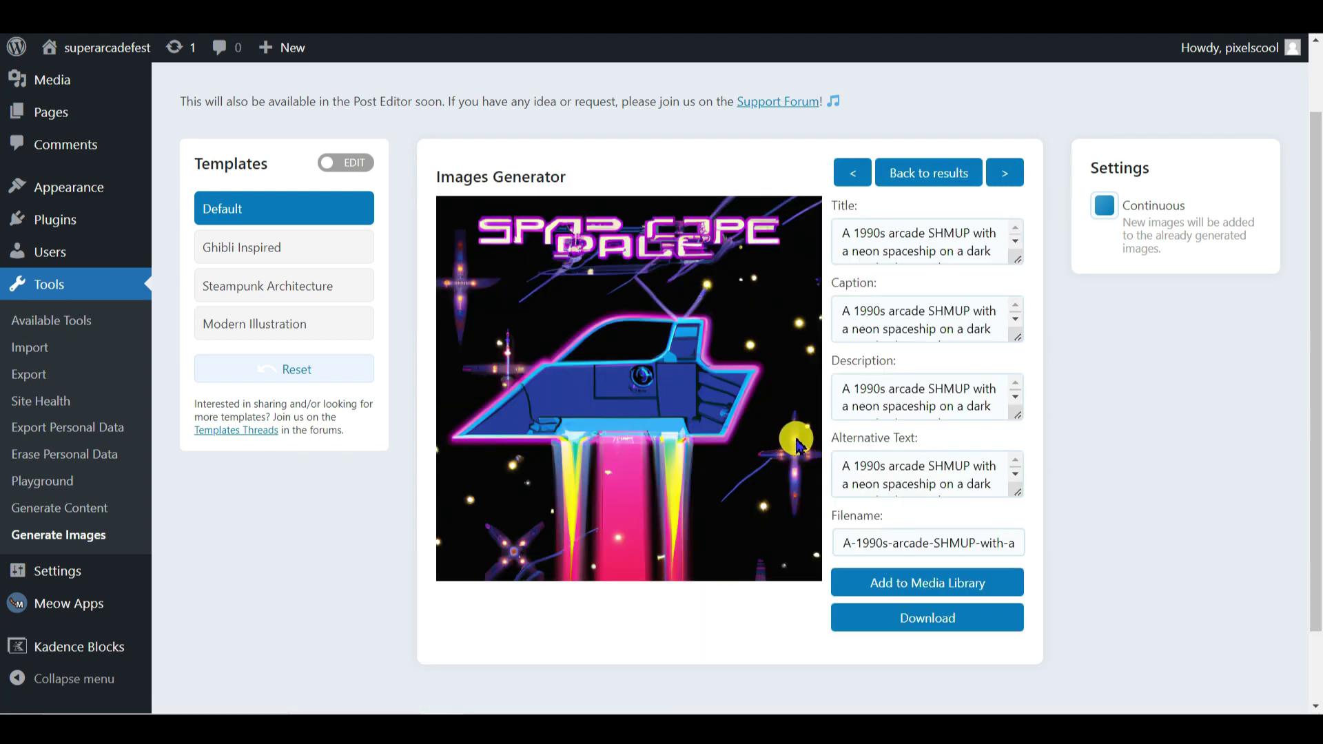